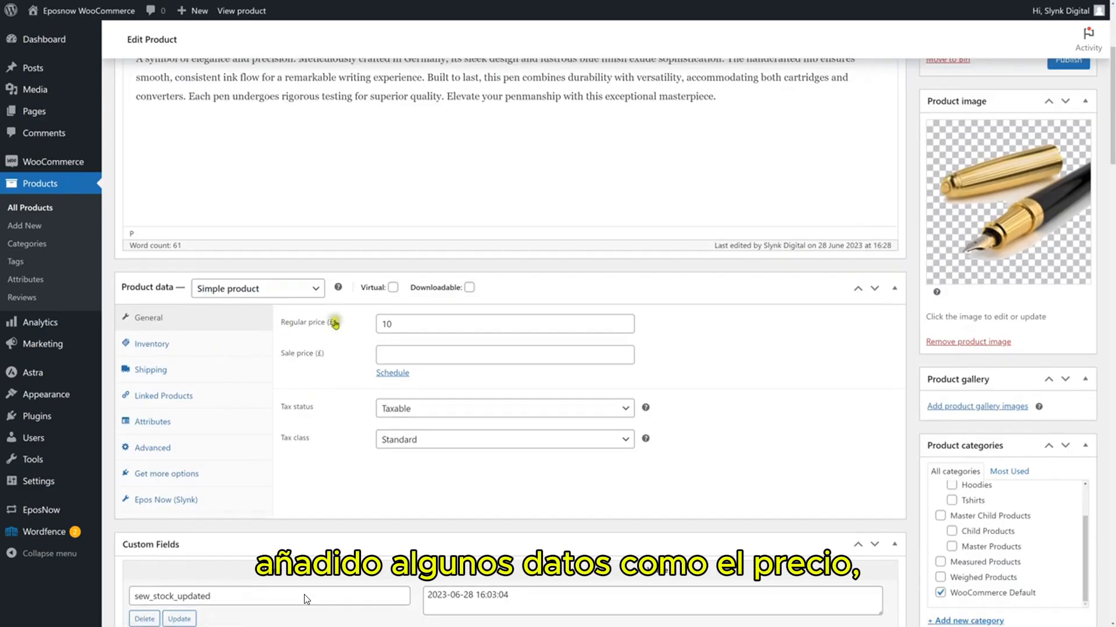
# Review the pen product's inventory data and its Epos Now (Slynk) settings, including the EPN product name
pyautogui.click(175, 353)
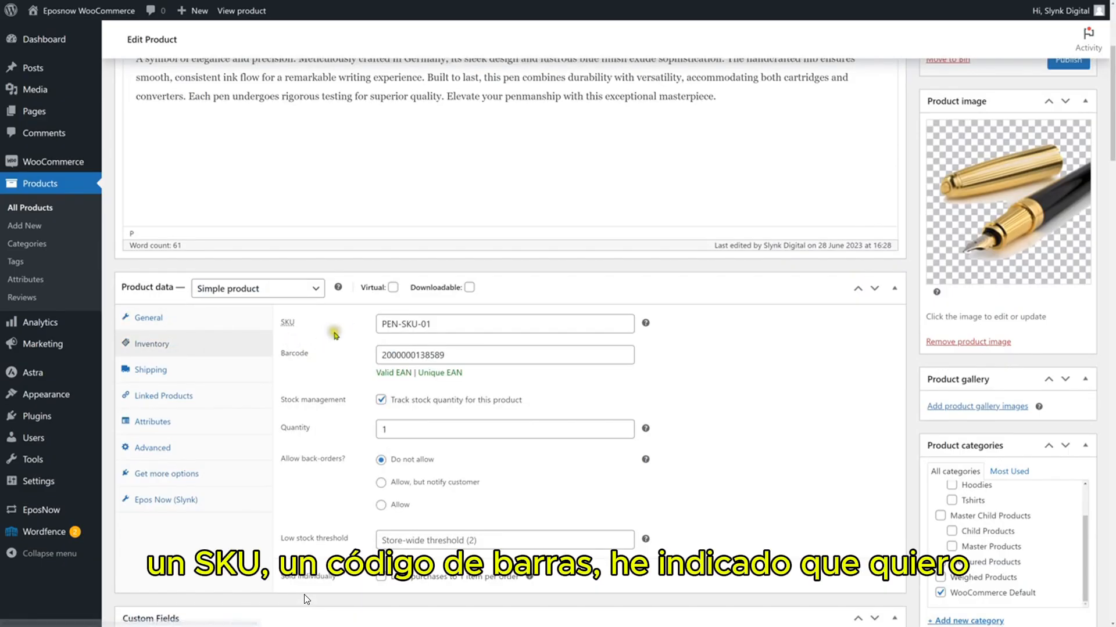
pyautogui.click(430, 324)
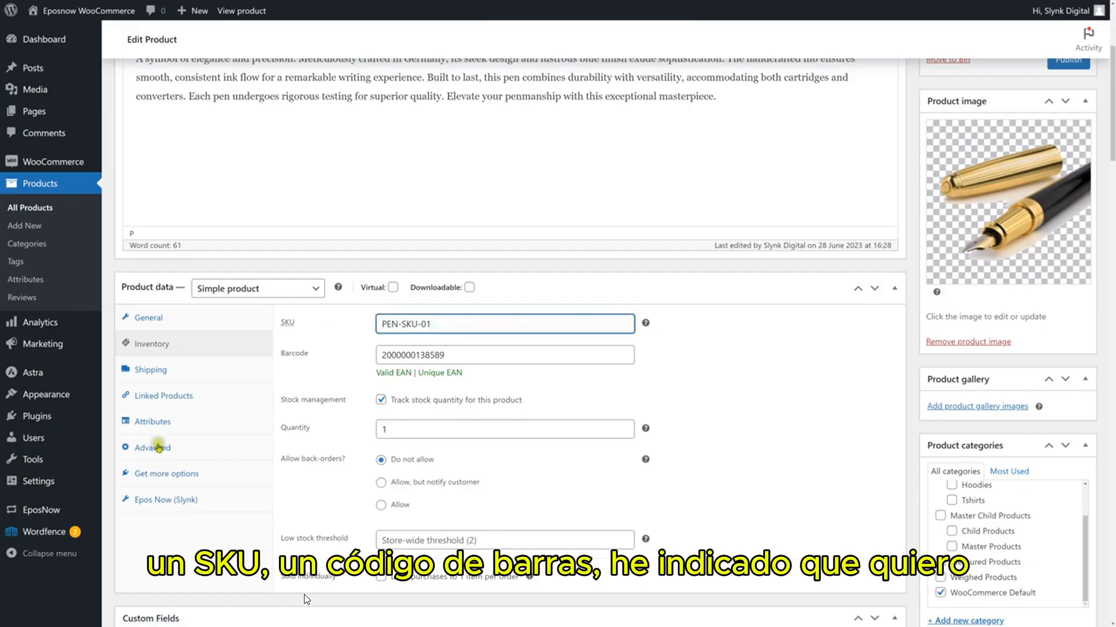
pyautogui.click(161, 502)
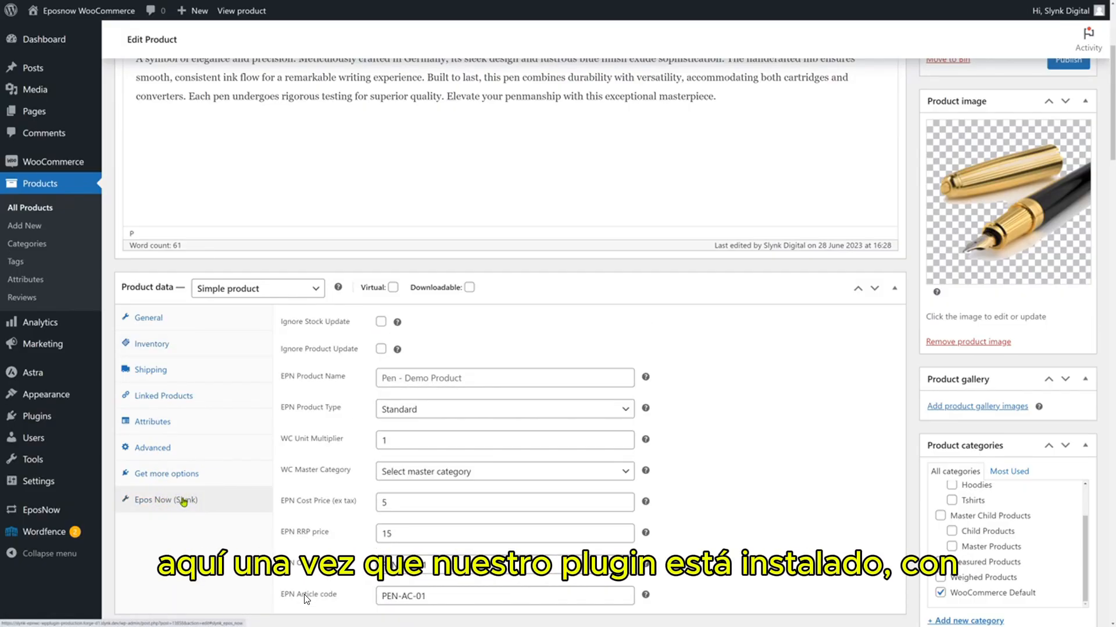
pyautogui.scroll(-2, 306, 600)
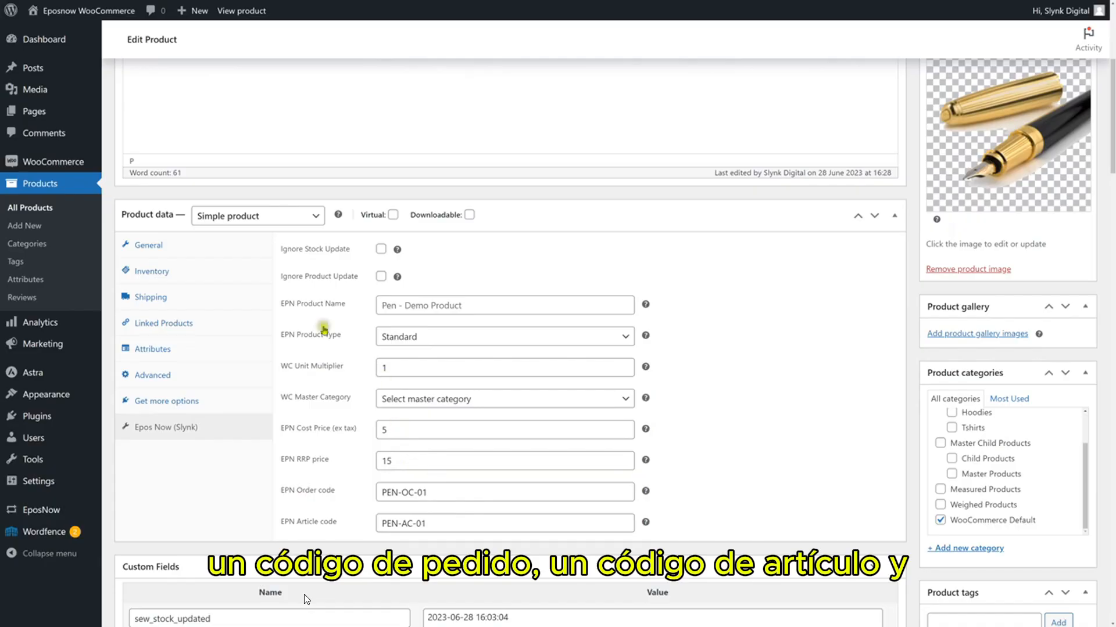
pyautogui.click(433, 304)
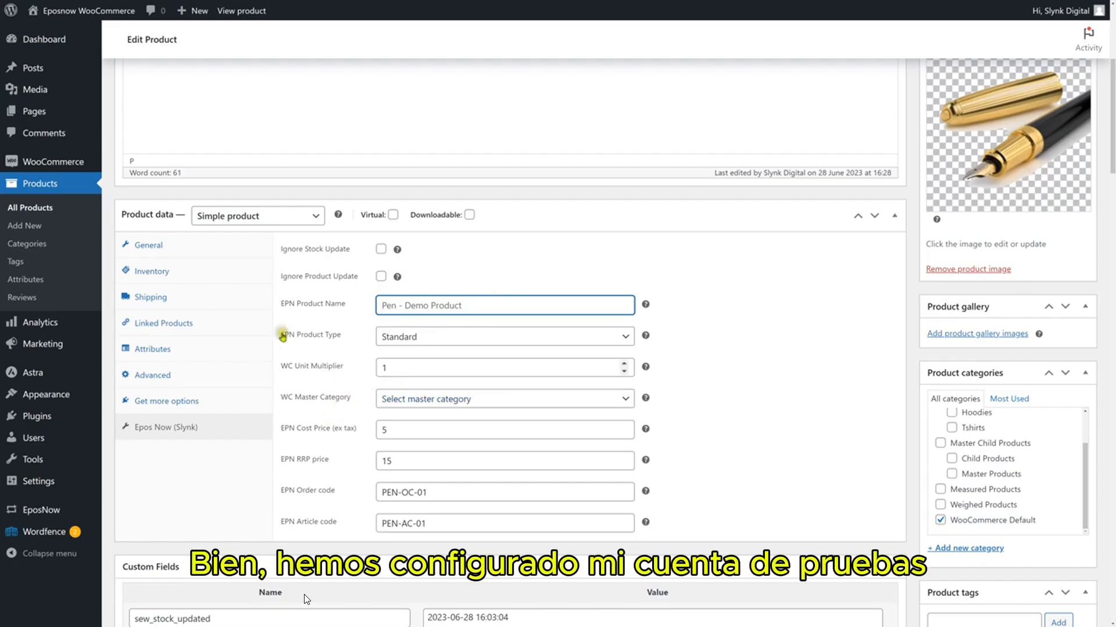
# Copy the SKU PEN-SKU-01 from the product's inventory data
pyautogui.click(171, 273)
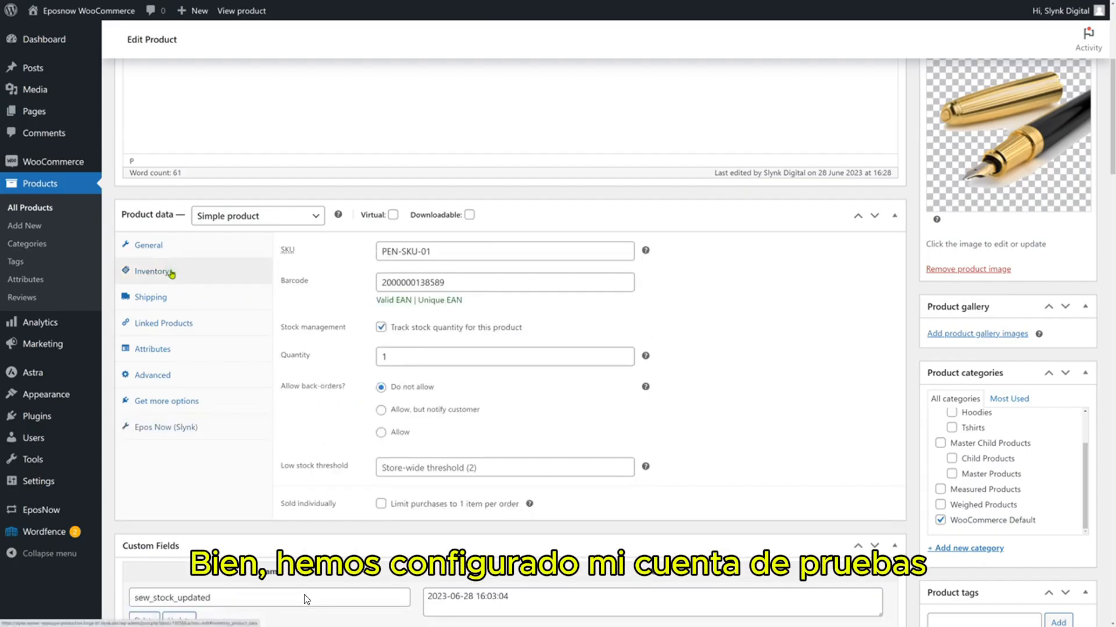
pyautogui.moveTo(437, 251); pyautogui.dragTo(347, 251)
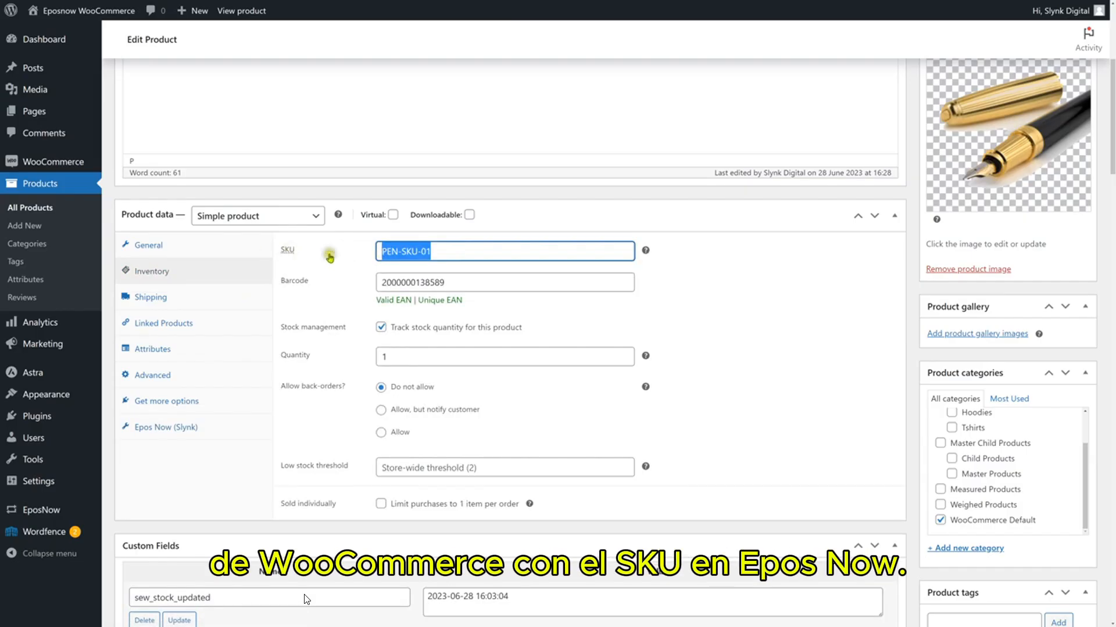
pyautogui.rightClick(401, 251)
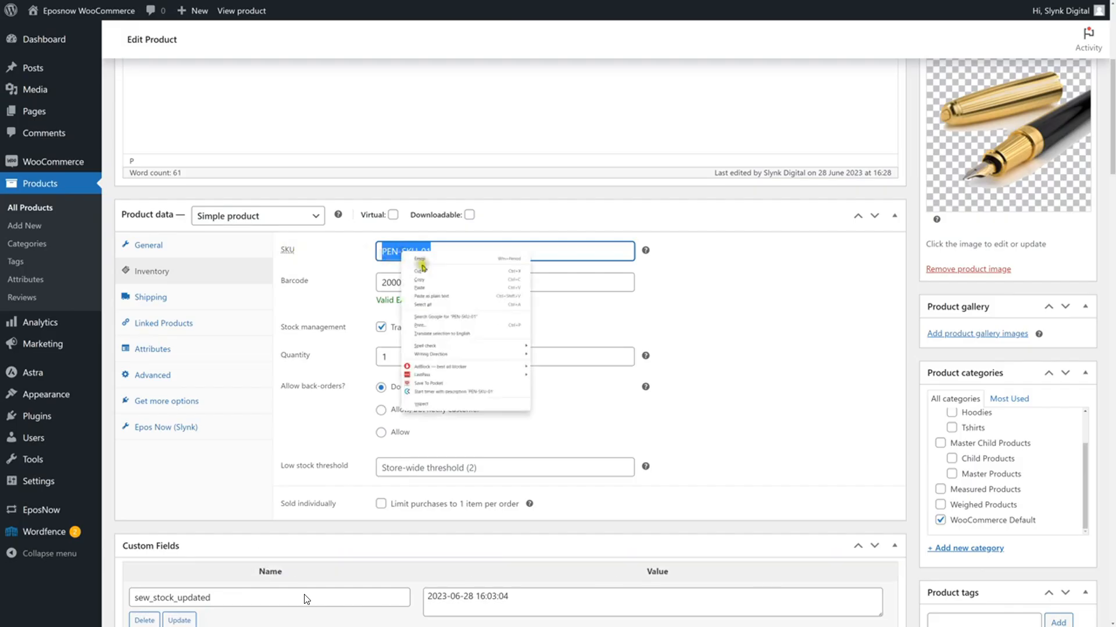
pyautogui.click(428, 279)
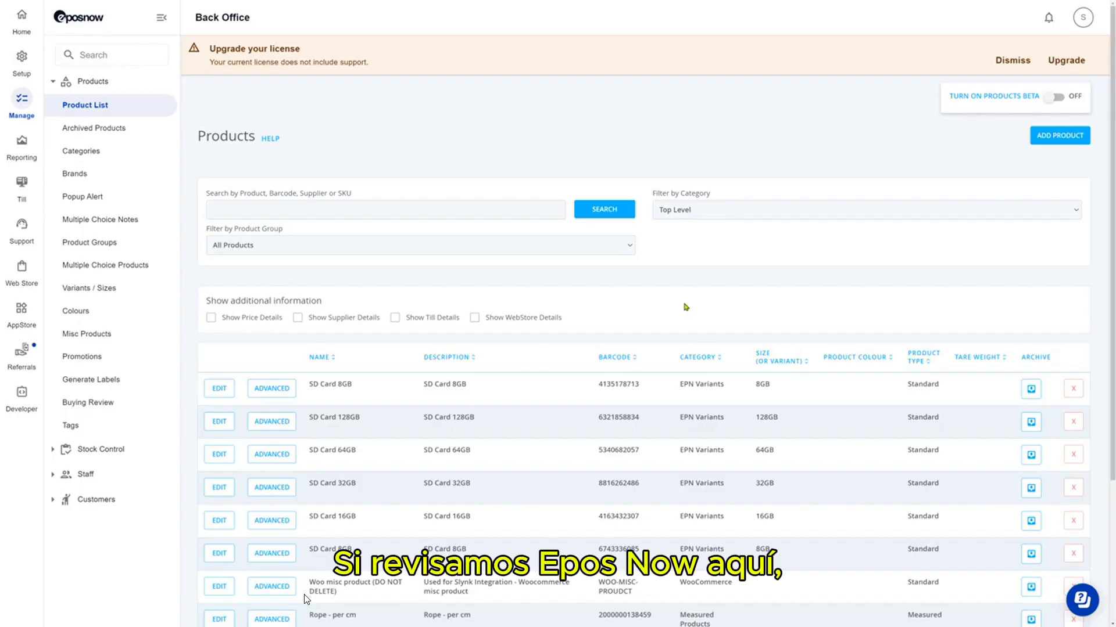
# Switch to the Epos Now Back Office and search the product list for PEN-SKU-01
pyautogui.click(466, 207)
pyautogui.hotkey('ctrl', 'v')
pyautogui.click(591, 213)
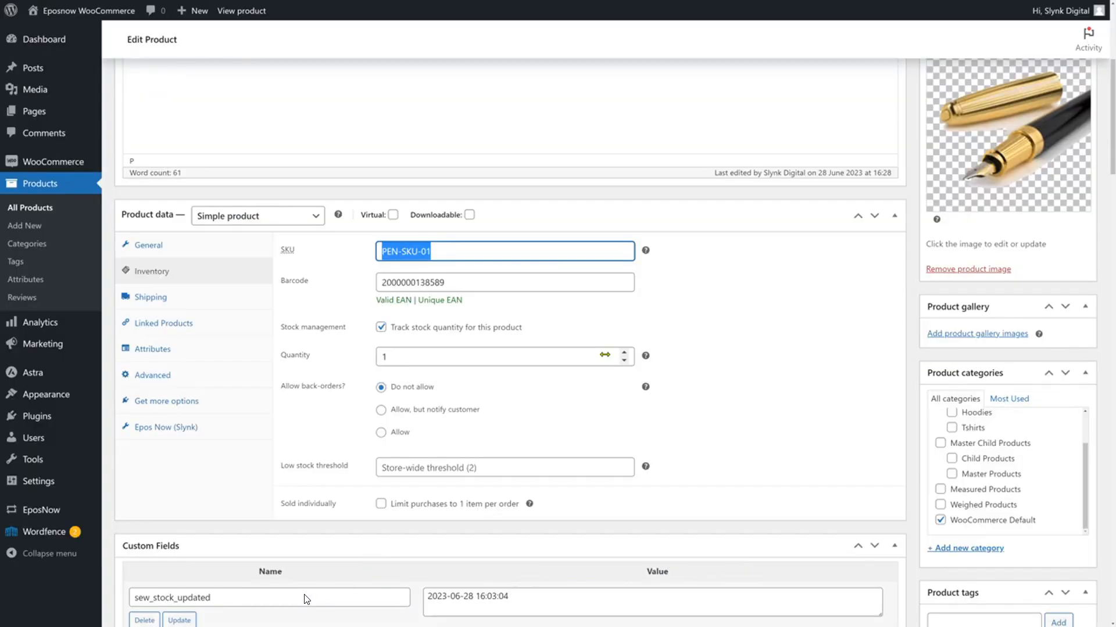
# Switch back to WooCommerce and publish the draft Pen - Demo Product
pyautogui.scroll(2, 744, 326)
pyautogui.scroll(4, 747, 365)
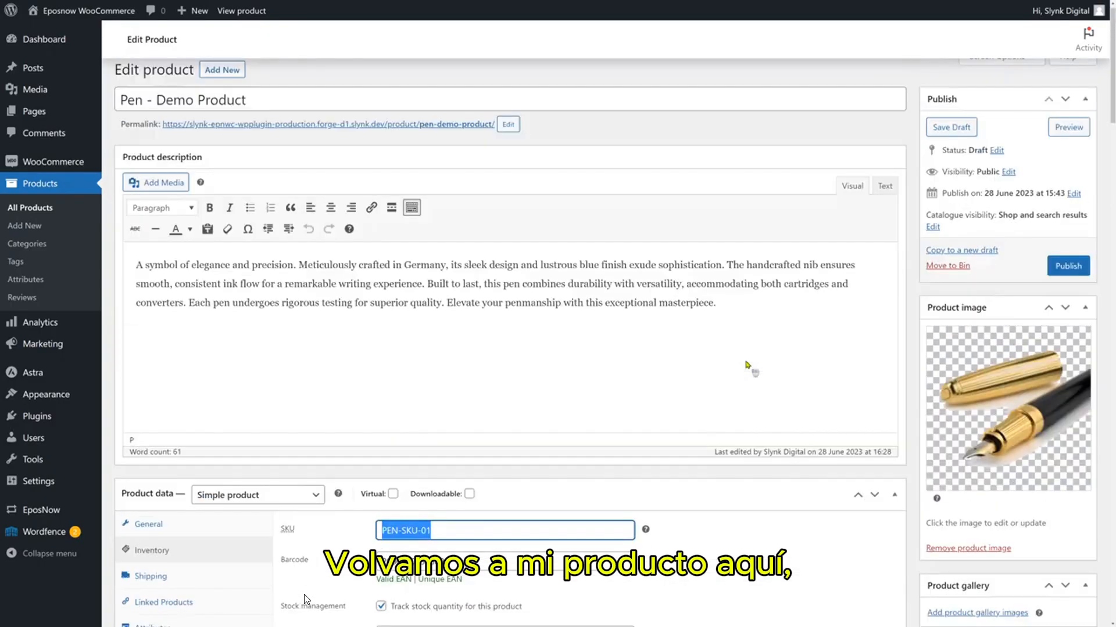
pyautogui.click(1063, 279)
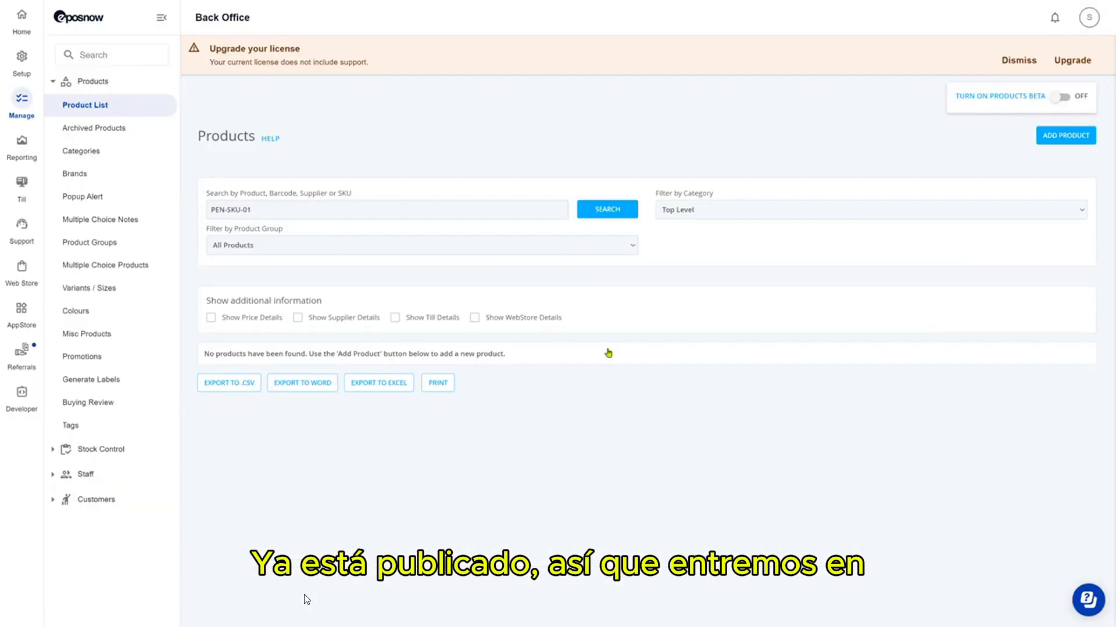
# Return to the Epos Now product list and repeat the PEN-SKU-01 search until the published product is listed
pyautogui.click(608, 210)
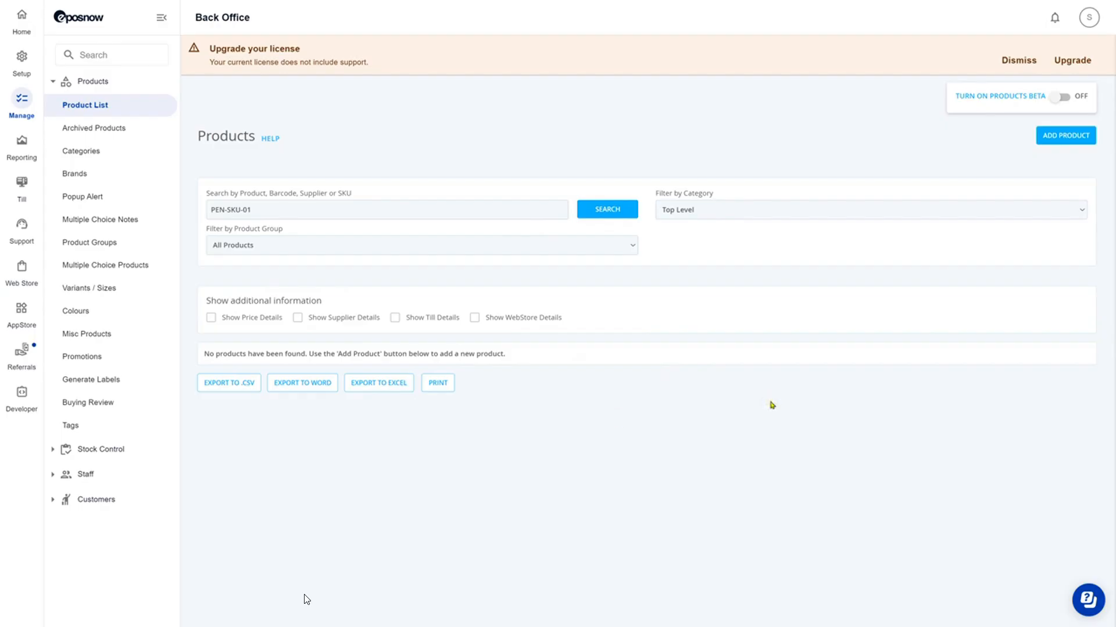
pyautogui.click(601, 209)
pyautogui.click(605, 210)
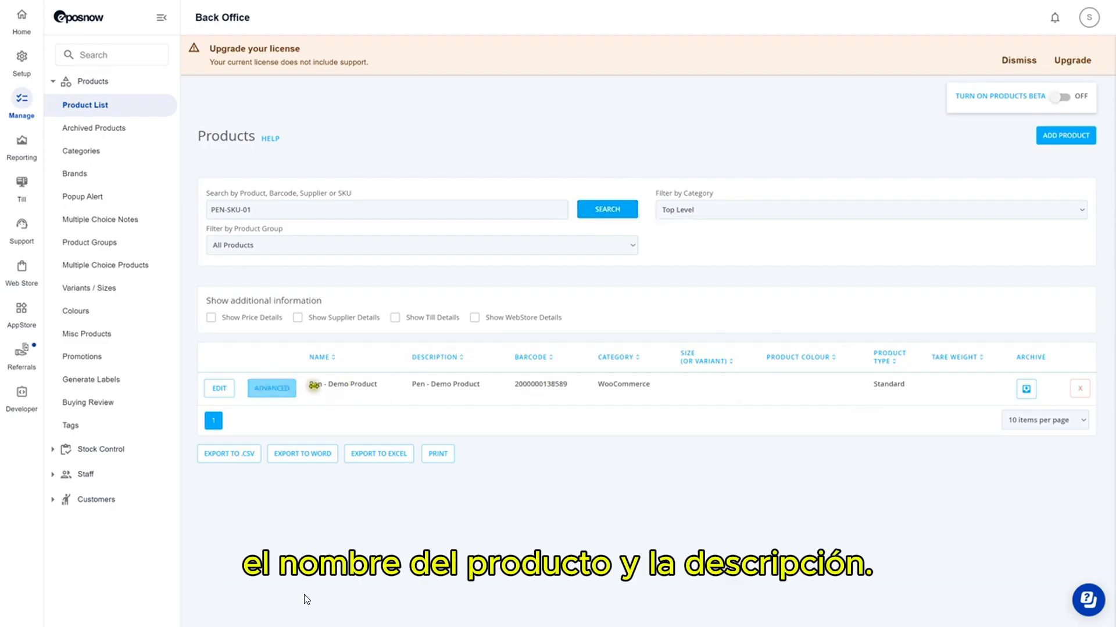
# Show the product's price details in the list, then replace them with its supplier details
pyautogui.click(212, 318)
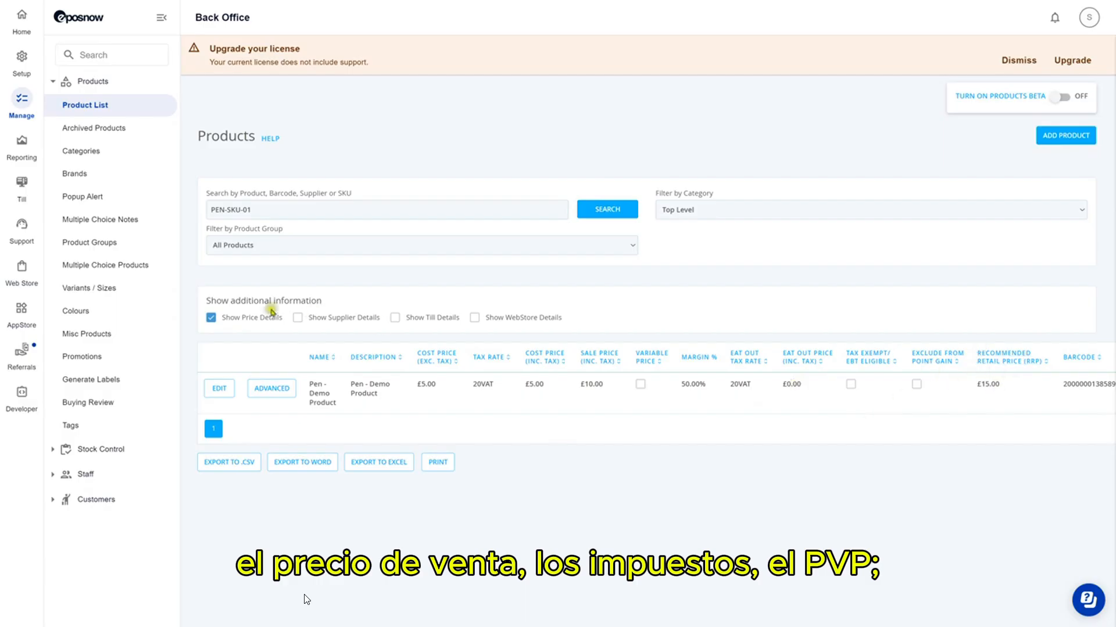
pyautogui.click(298, 318)
pyautogui.click(211, 318)
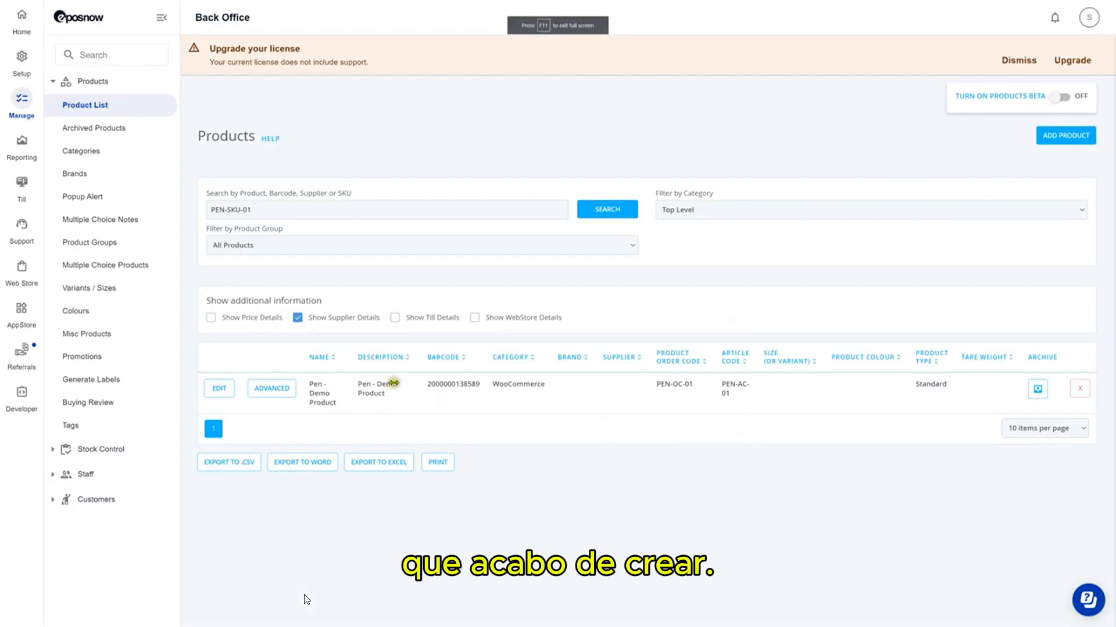
# Open the advanced details of Pen - Demo Product and enter 10 as the Main Store current stock in Stock Adjustment
pyautogui.click(271, 388)
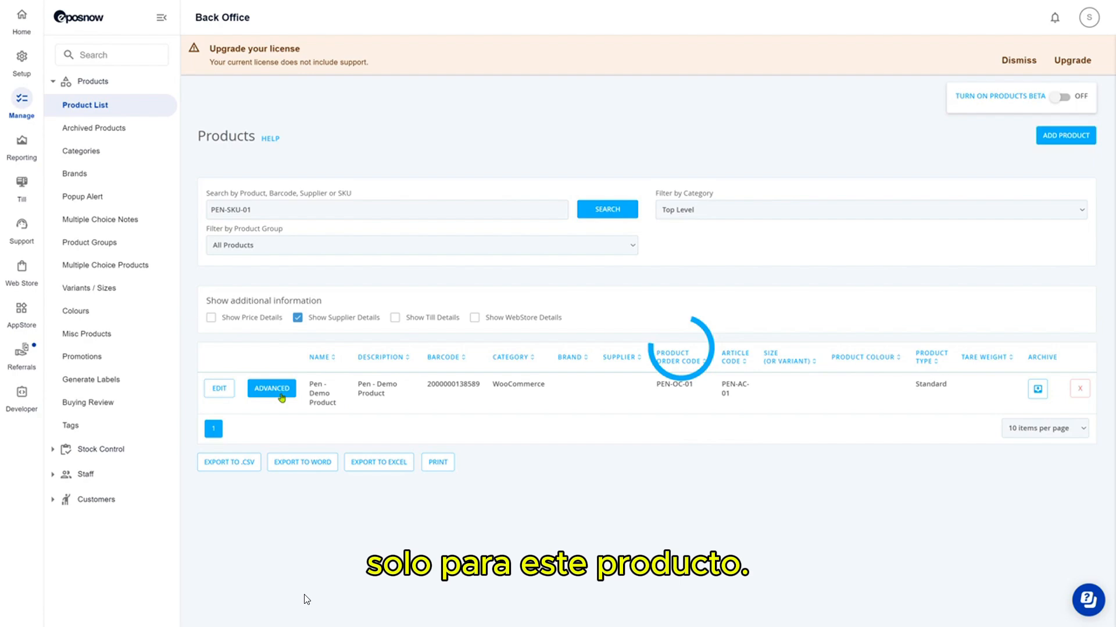
pyautogui.scroll(-10, 479, 380)
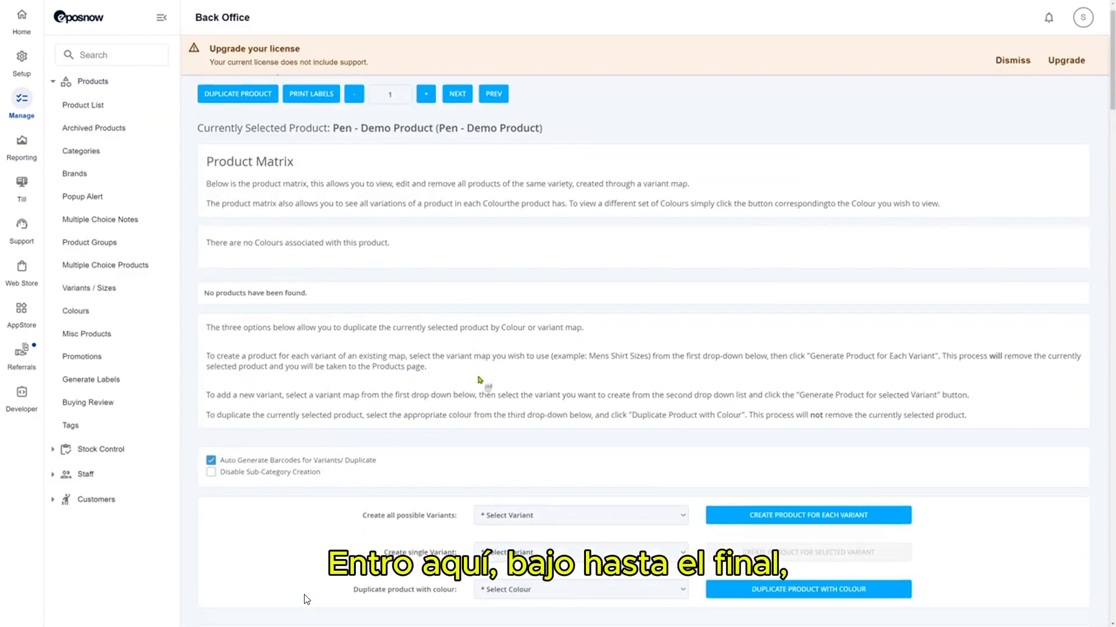
pyautogui.scroll(-15, 479, 379)
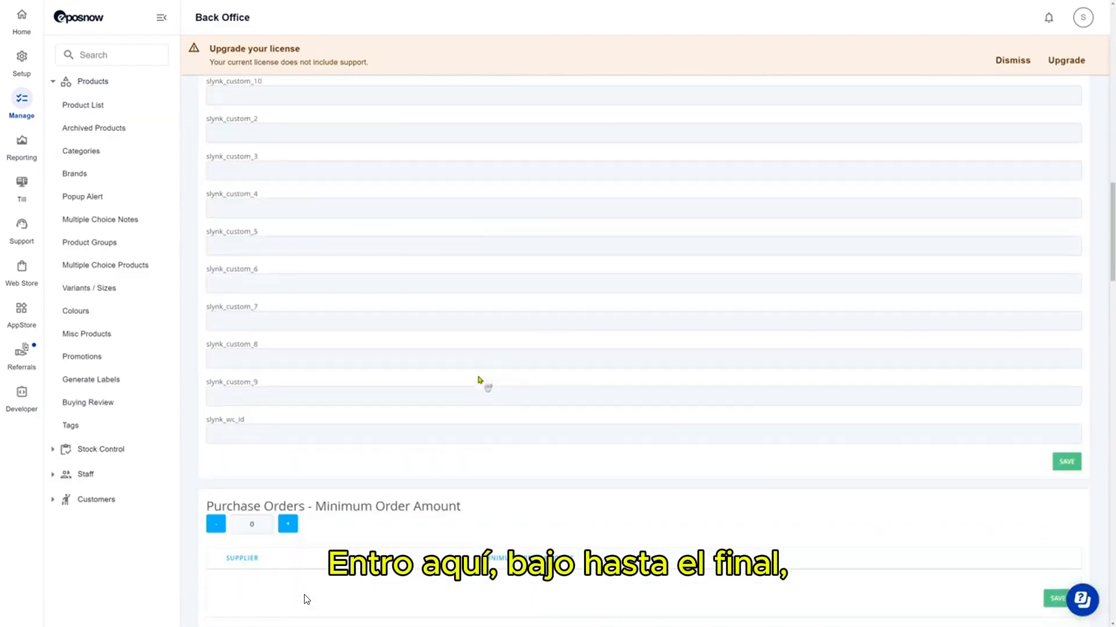
pyautogui.scroll(-9, 480, 380)
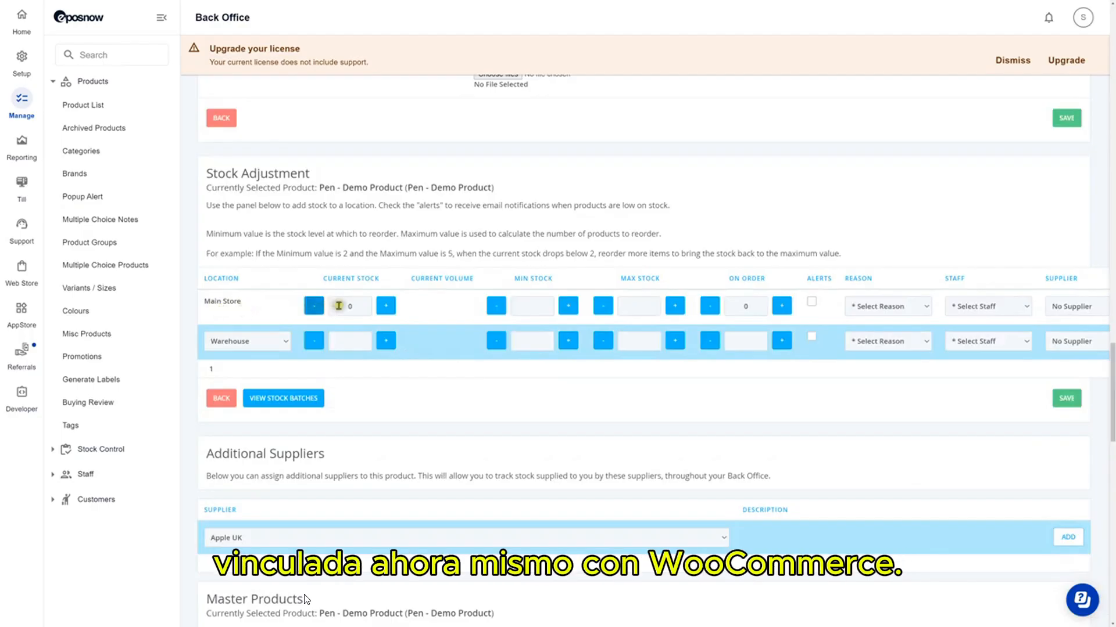
pyautogui.click(365, 308)
pyautogui.doubleClick(365, 308)
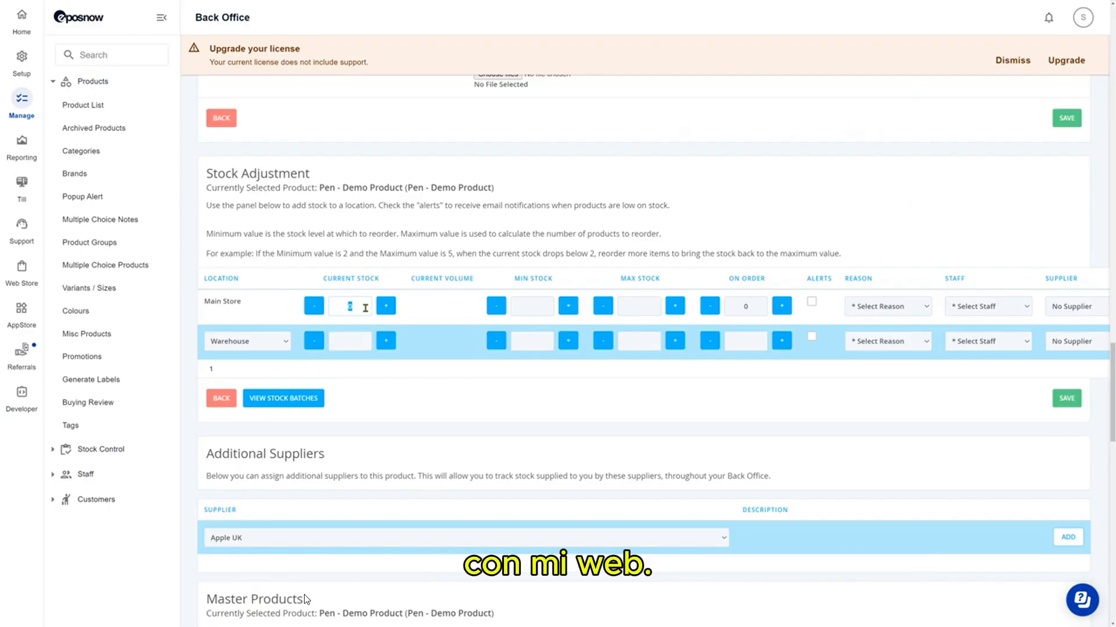
pyautogui.write('10')
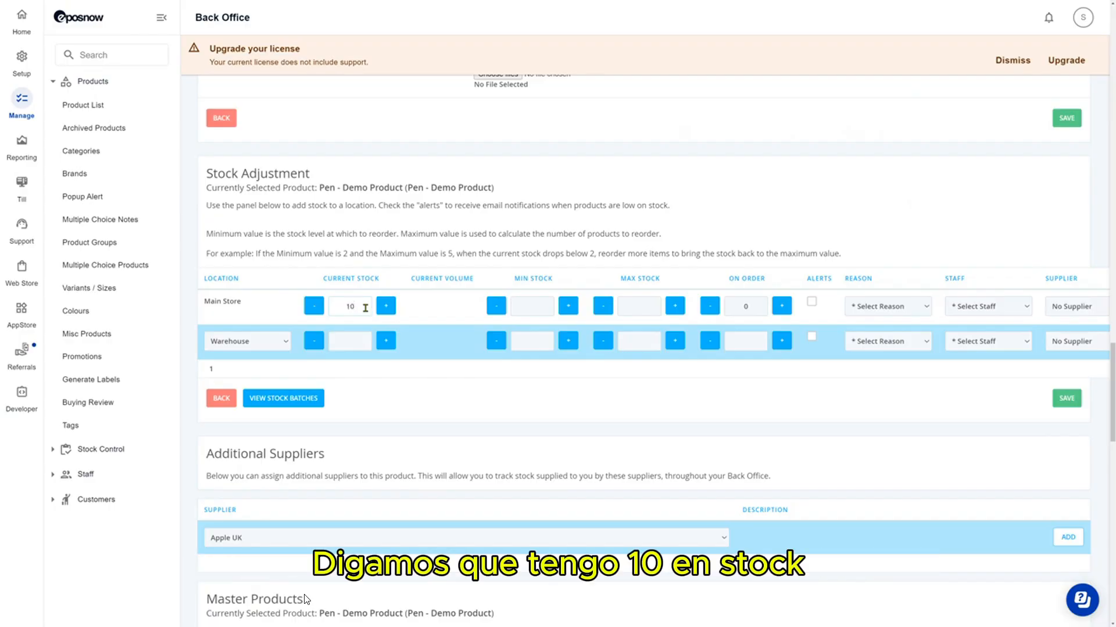
# Give the Main Store stock adjustment the reason New Stock and the staff member Manager, and save it
pyautogui.click(917, 306)
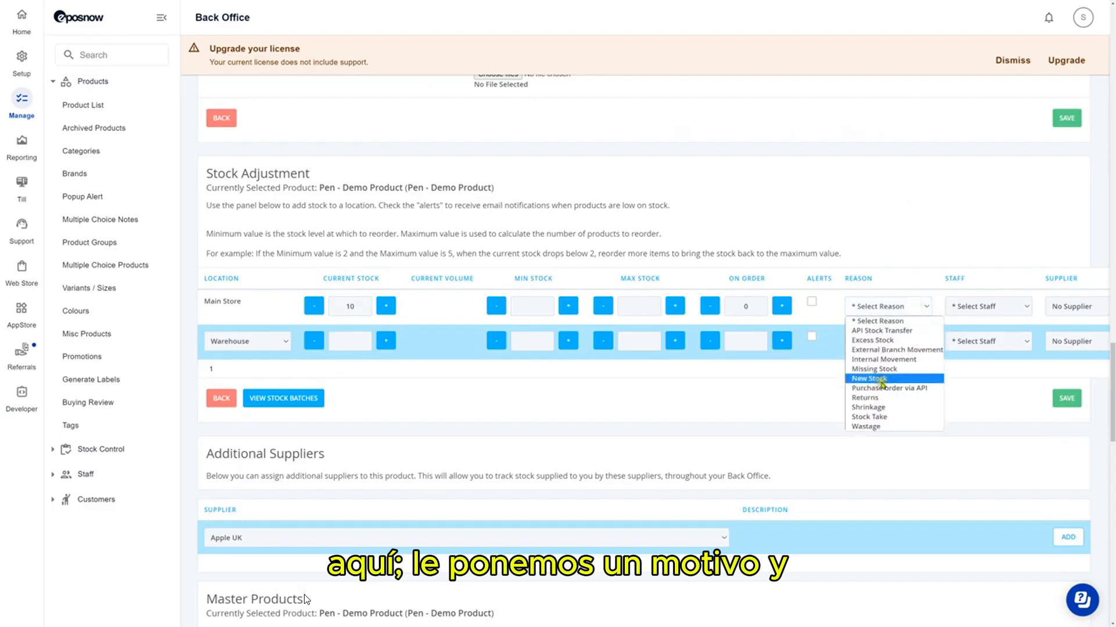
pyautogui.click(882, 379)
pyautogui.click(987, 306)
pyautogui.click(988, 331)
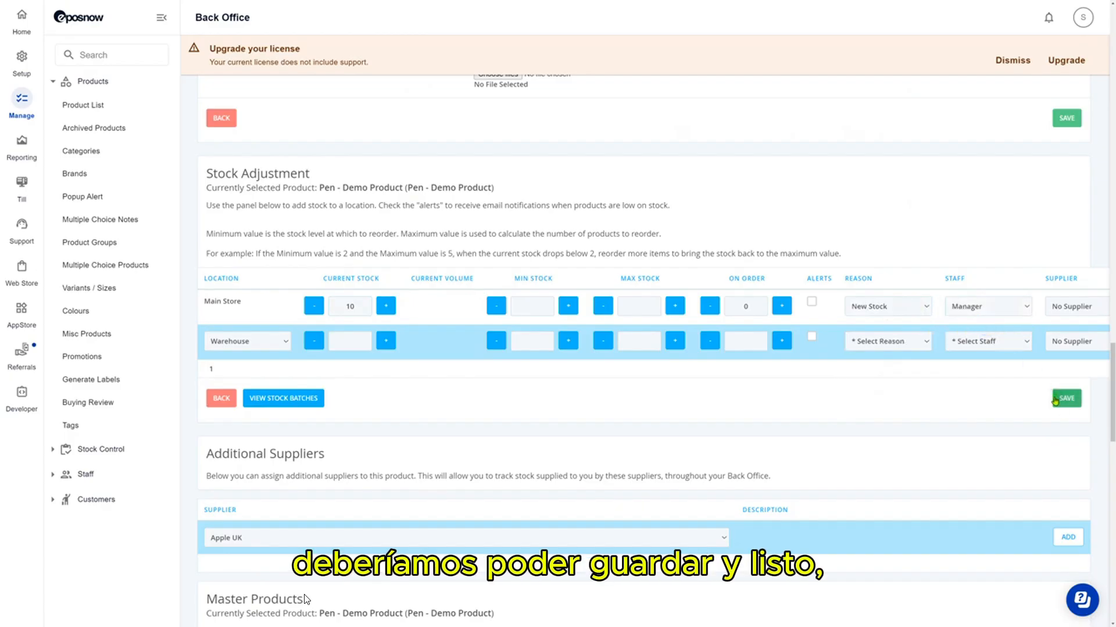
pyautogui.click(1055, 399)
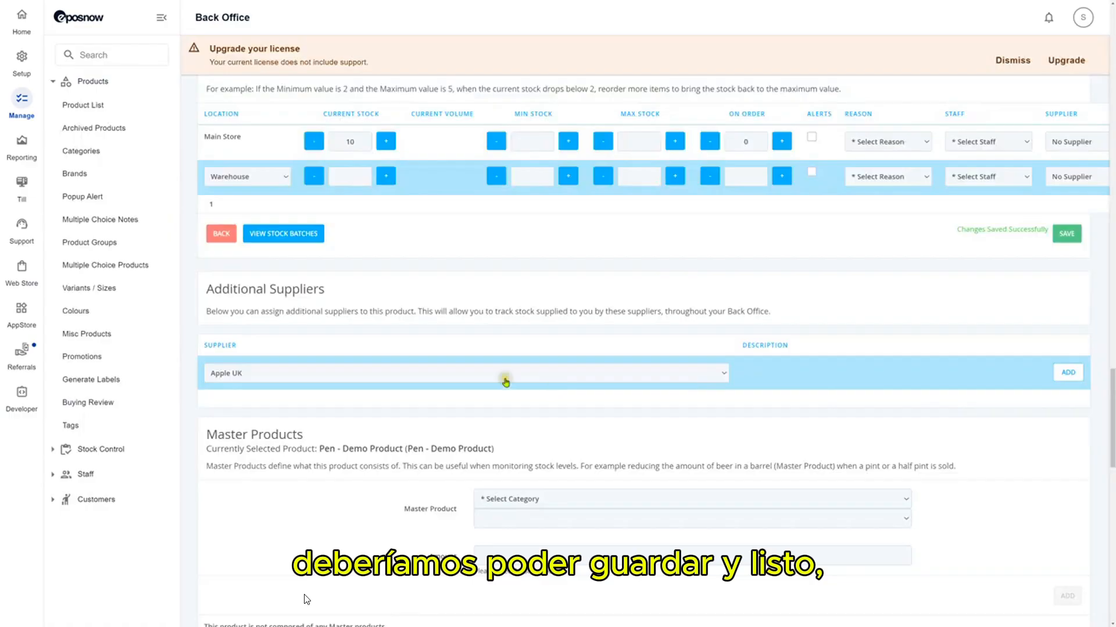
pyautogui.scroll(1, 501, 366)
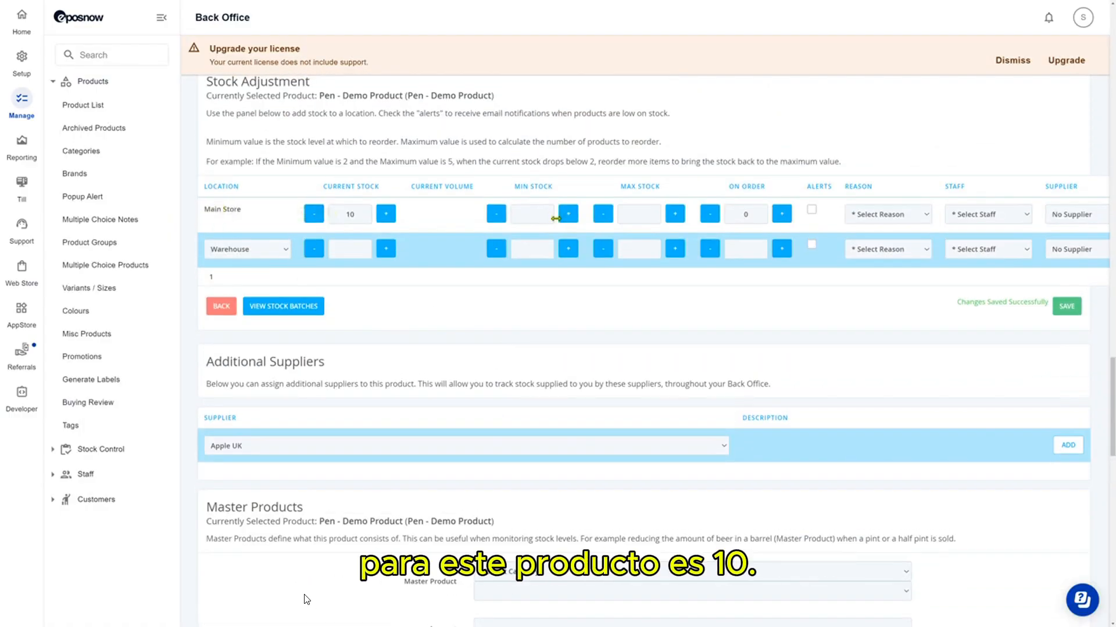
pyautogui.scroll(2, 511, 286)
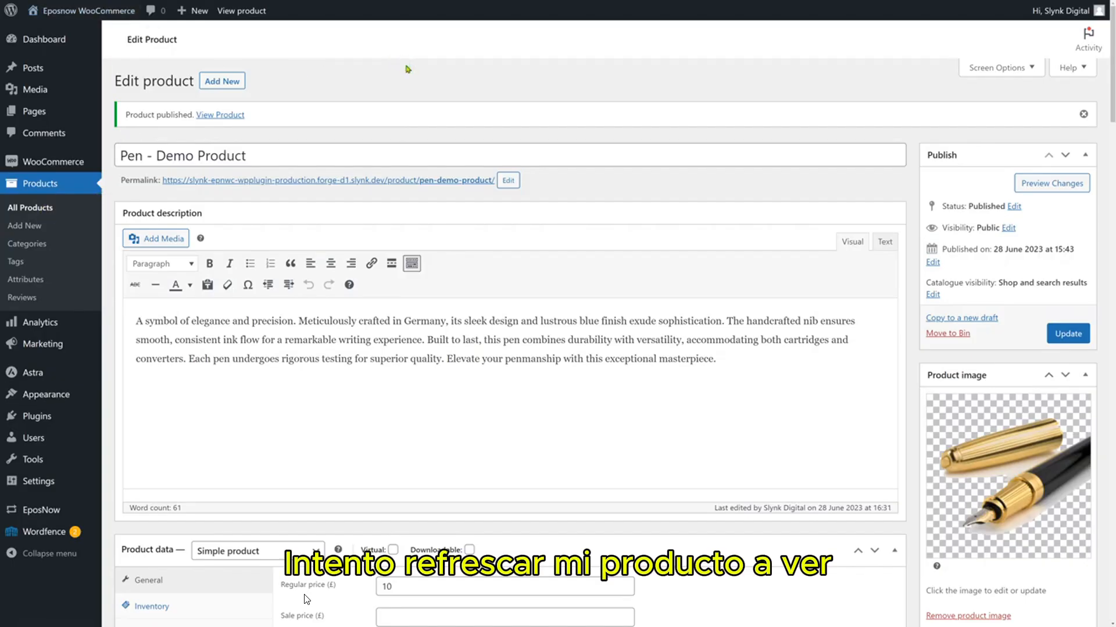
# Switch to the WooCommerce product page, reload it and open the inventory data to check the stock quantity
pyautogui.press('F5')
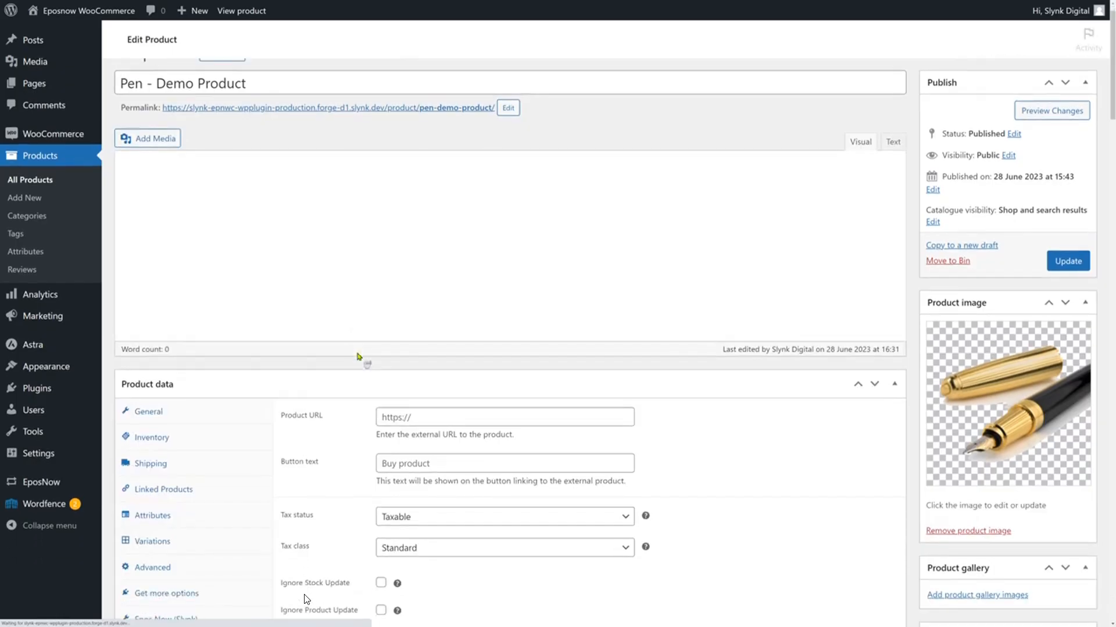
pyautogui.scroll(-3, 218, 347)
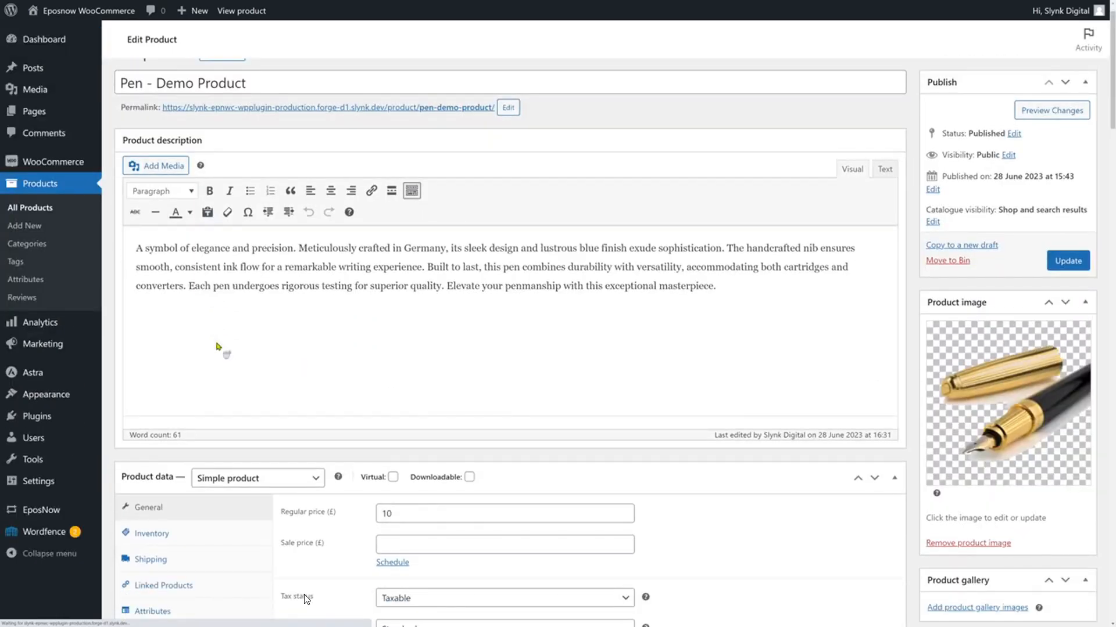
pyautogui.click(174, 422)
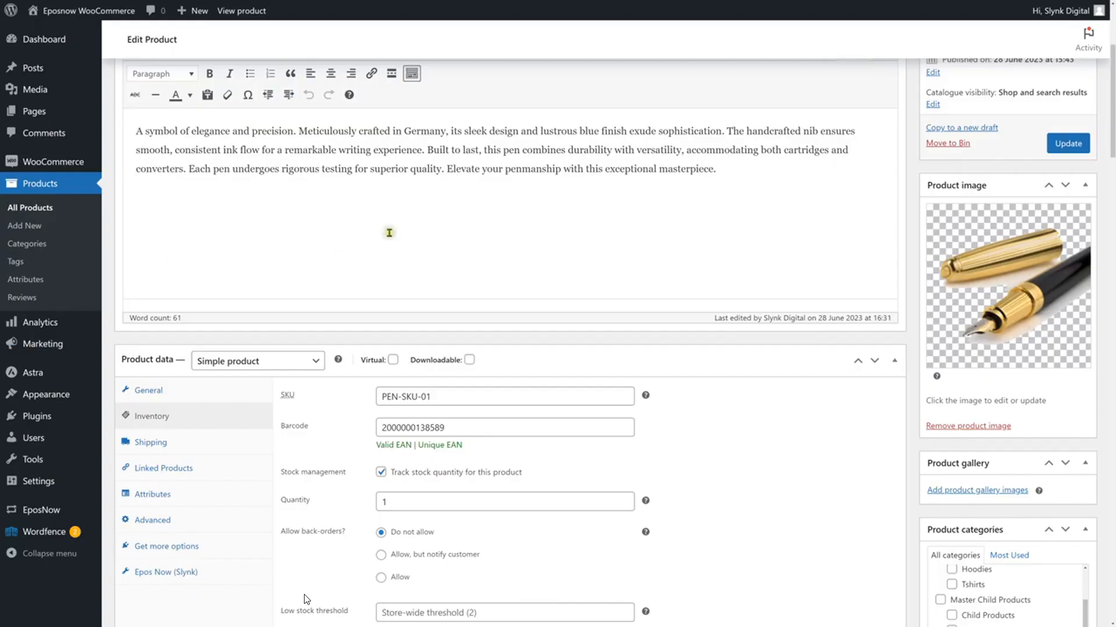
# Reload the product page once more and recheck the stock quantity in its inventory data
pyautogui.click(389, 232)
pyautogui.scroll(-1, 384, 340)
pyautogui.scroll(2, 384, 340)
pyautogui.scroll(-2, 384, 341)
pyautogui.scroll(-1, 383, 342)
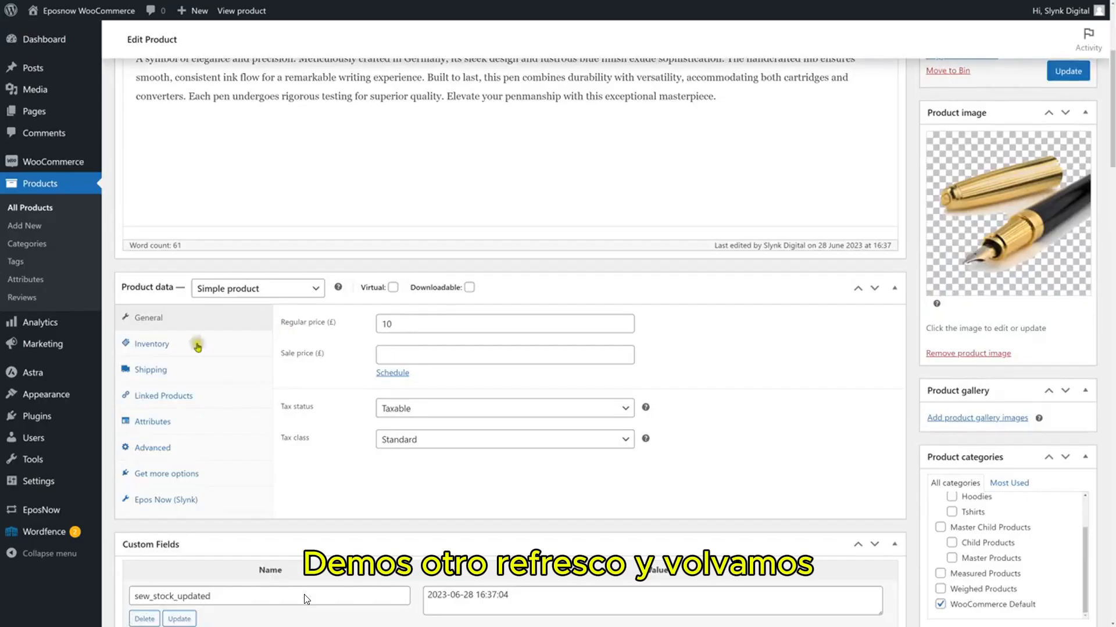
pyautogui.click(191, 345)
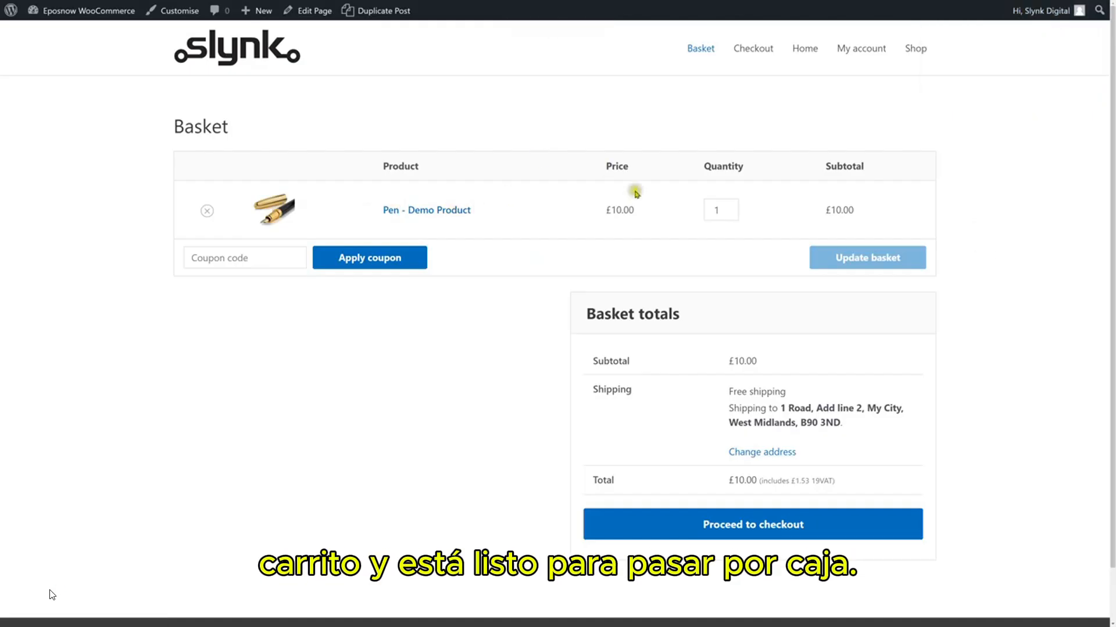
# Proceed to checkout with the Pen - Demo Product in the storefront basket and place the order using a saved card
pyautogui.click(758, 536)
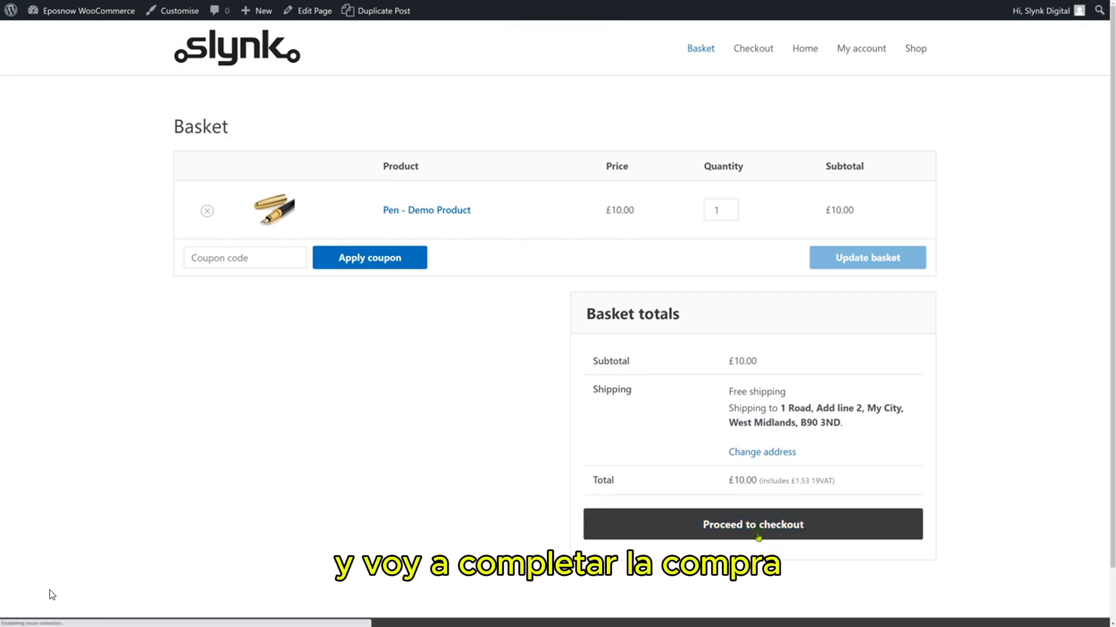
pyautogui.scroll(-3, 777, 441)
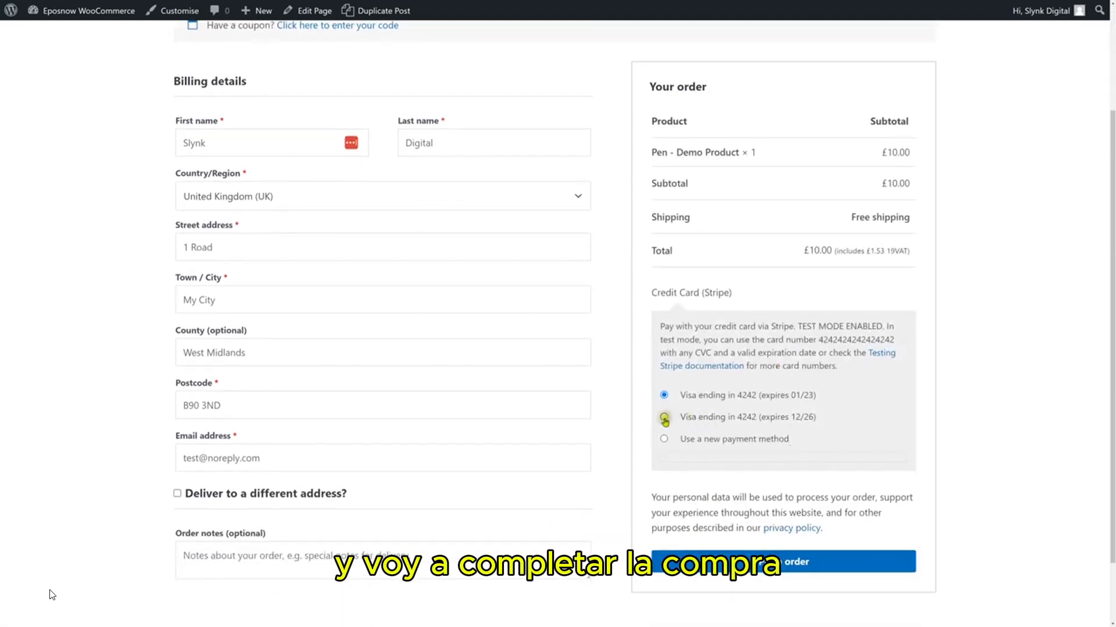
pyautogui.scroll(-2, 871, 471)
pyautogui.click(785, 483)
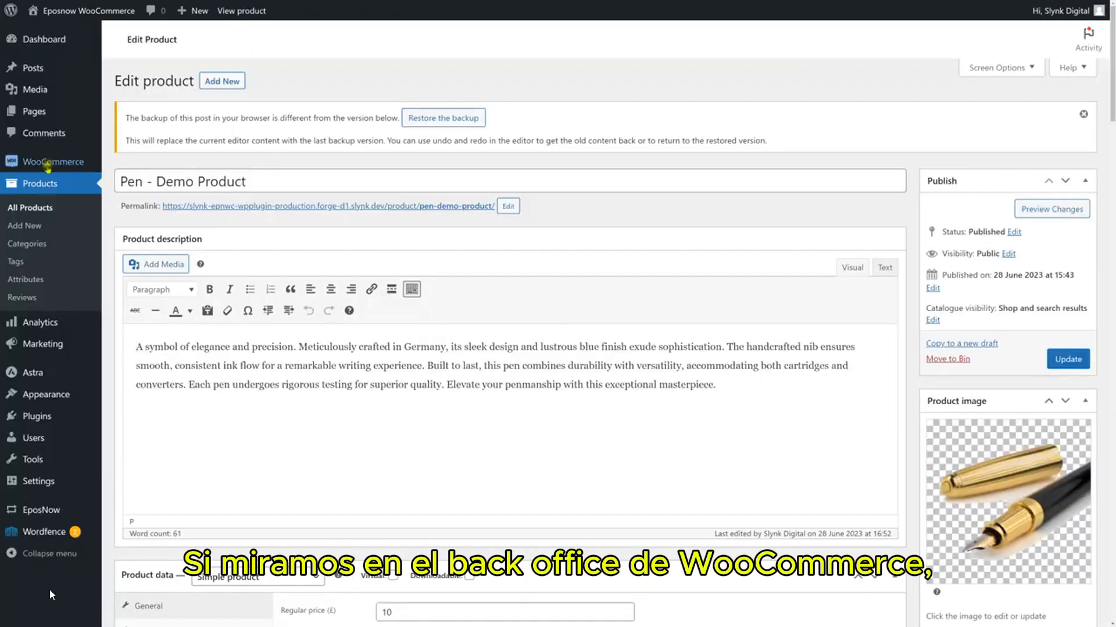
# Open the WooCommerce orders list and check the new order's status and Slynk sync details
pyautogui.moveTo(42, 163)
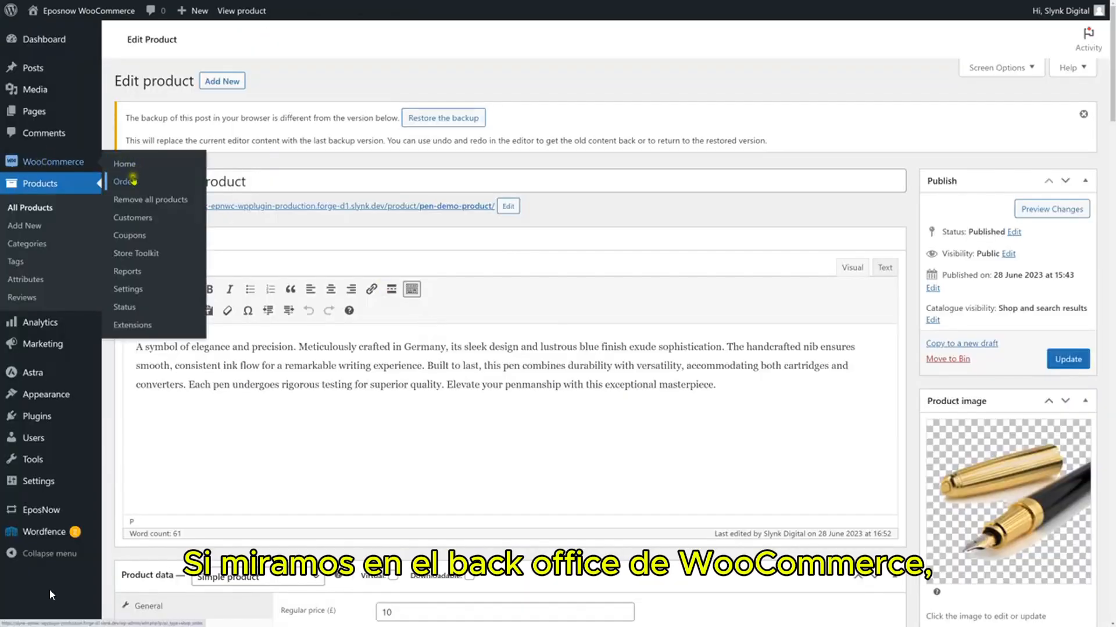
pyautogui.click(131, 183)
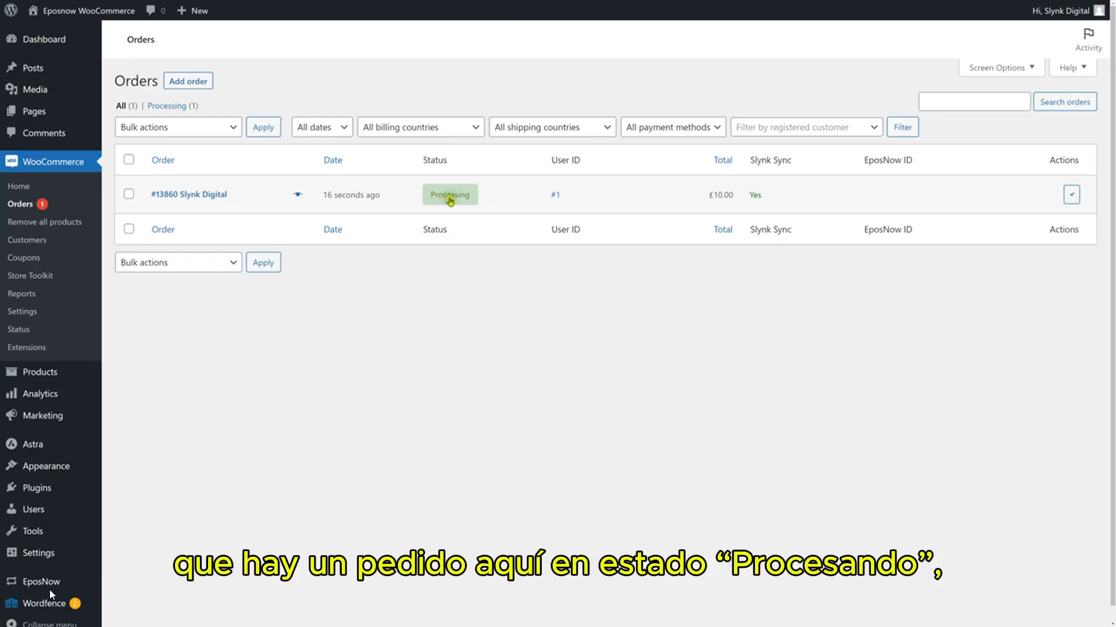
pyautogui.moveTo(456, 203)
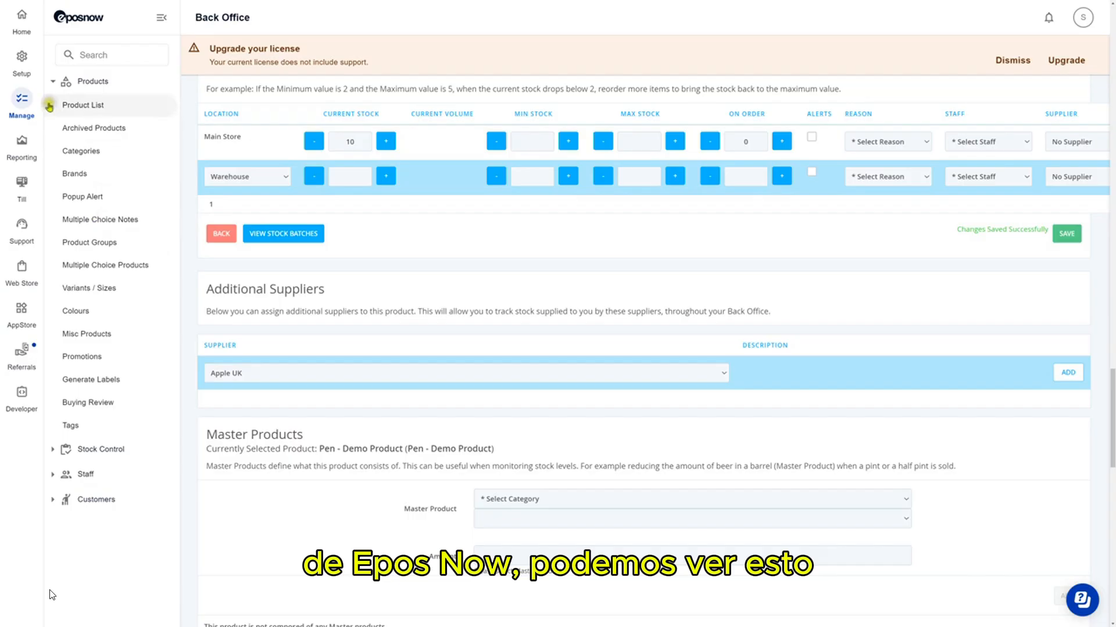
# Switch to the Epos Now back office, run the Completed Transactions report for 28 June 2023 and review the WooCommerce transaction's items
pyautogui.click(31, 145)
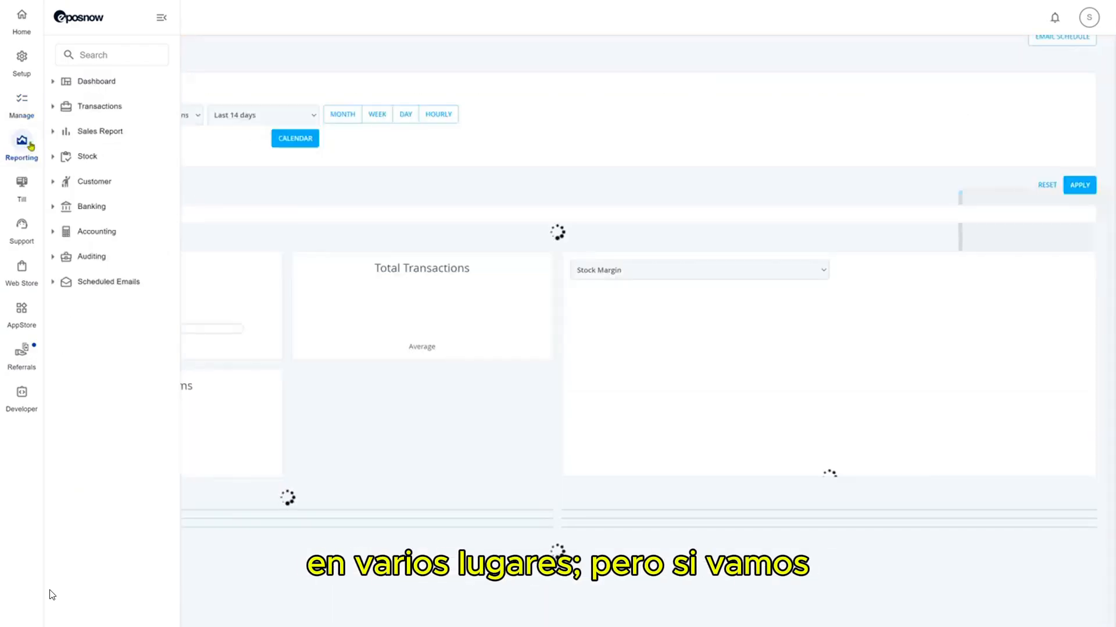
pyautogui.click(118, 199)
pyautogui.click(109, 222)
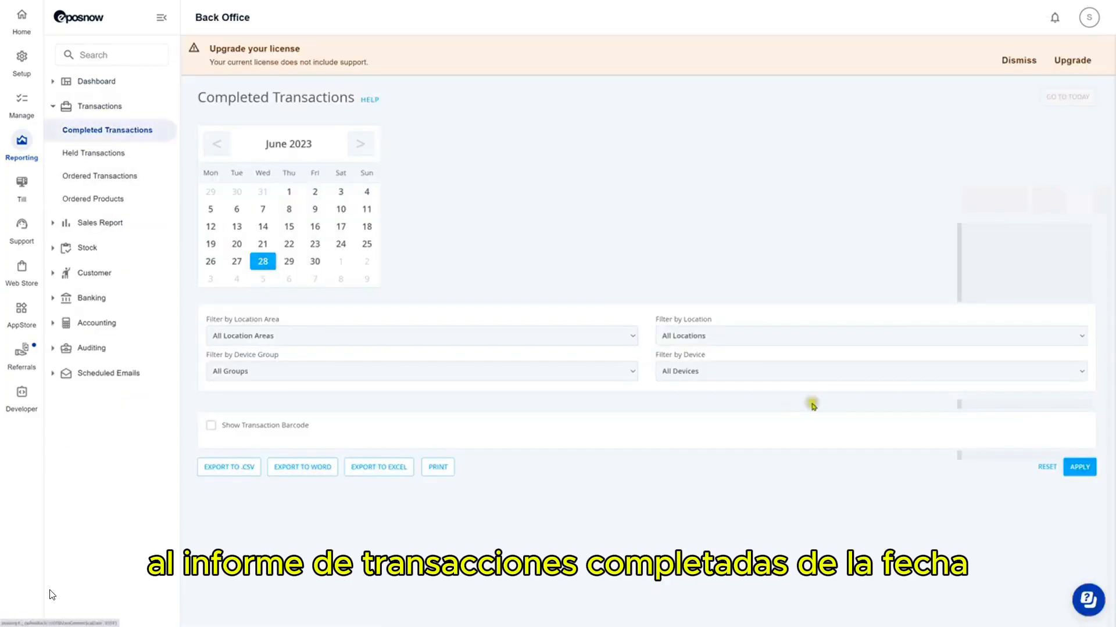
pyautogui.click(1087, 469)
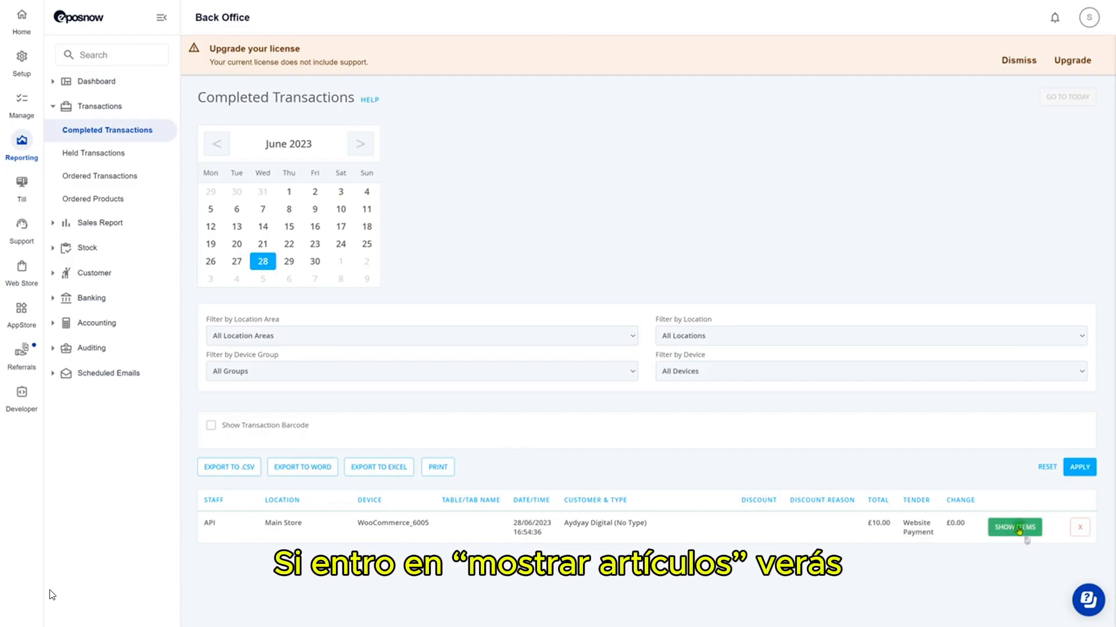
pyautogui.click(1018, 528)
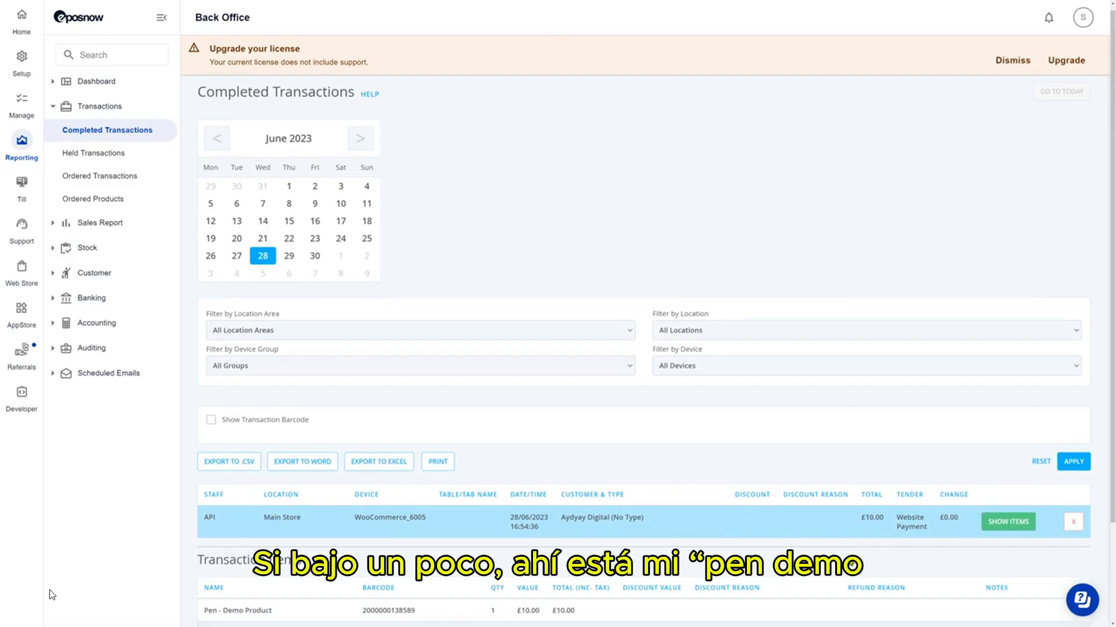
pyautogui.scroll(-2, 221, 505)
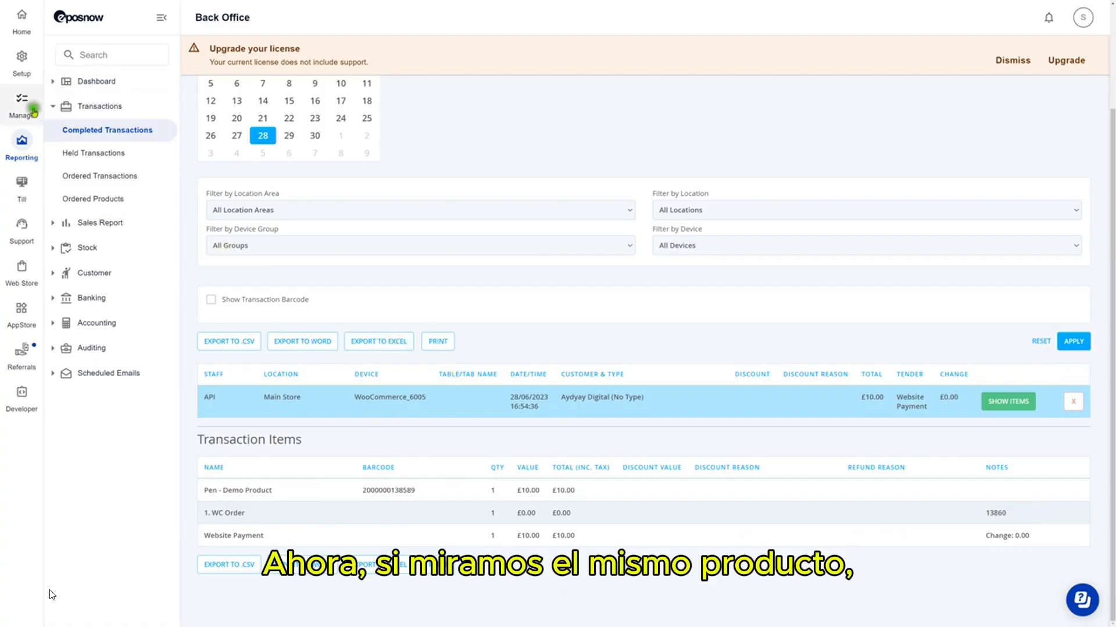
# Open the advanced options of Pen - Demo Product in Epos Now and check its Main Store stock
pyautogui.click(22, 104)
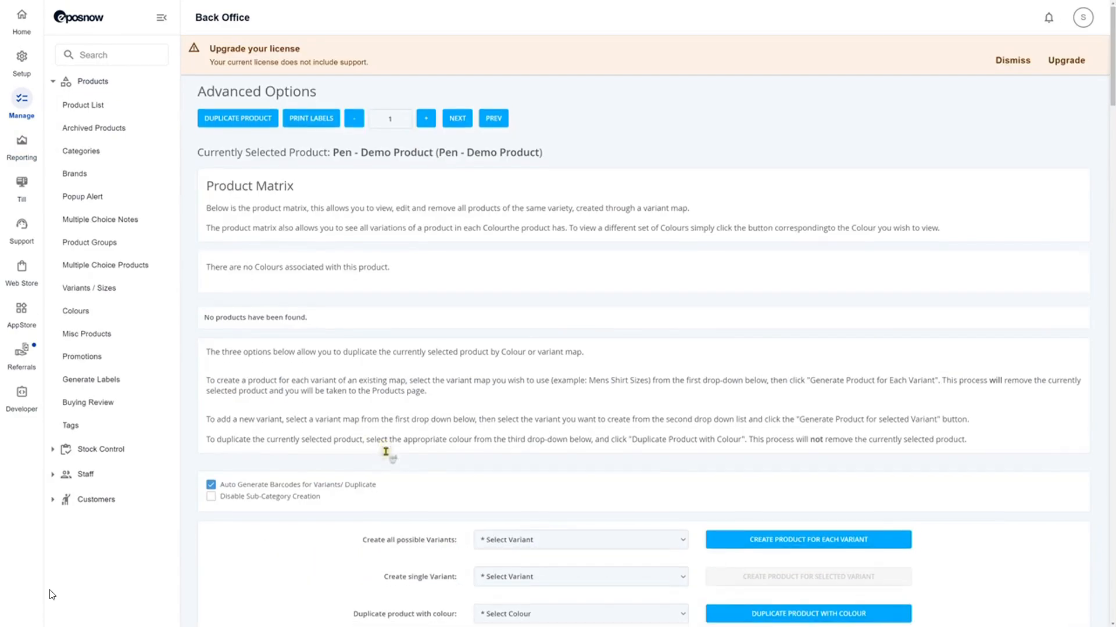
pyautogui.scroll(-15, 372, 442)
pyautogui.scroll(-15, 385, 452)
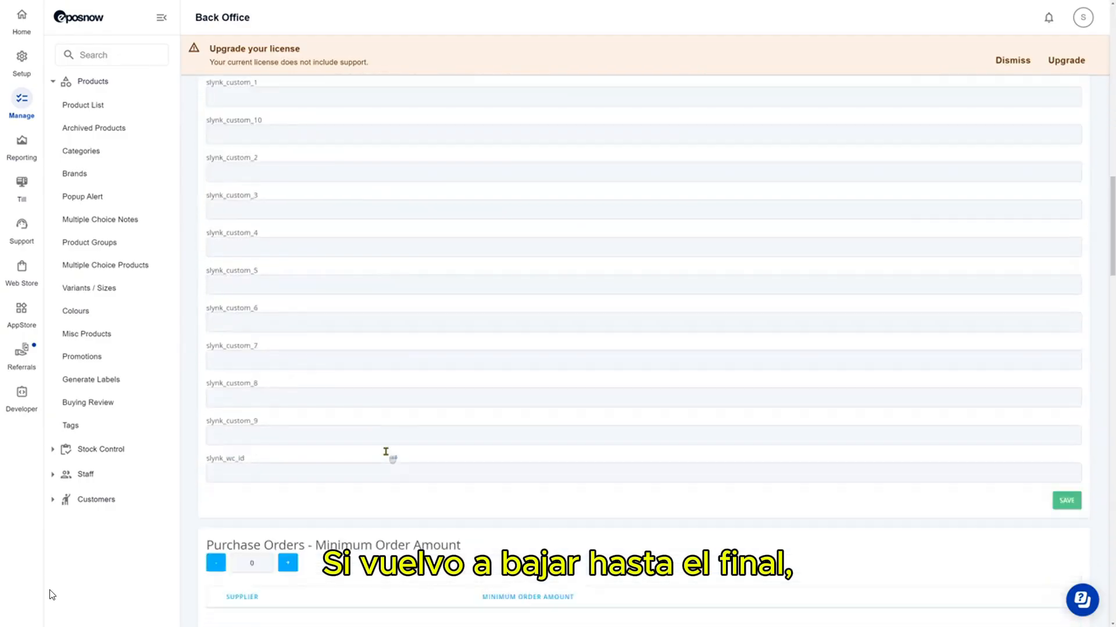
pyautogui.scroll(-8, 386, 452)
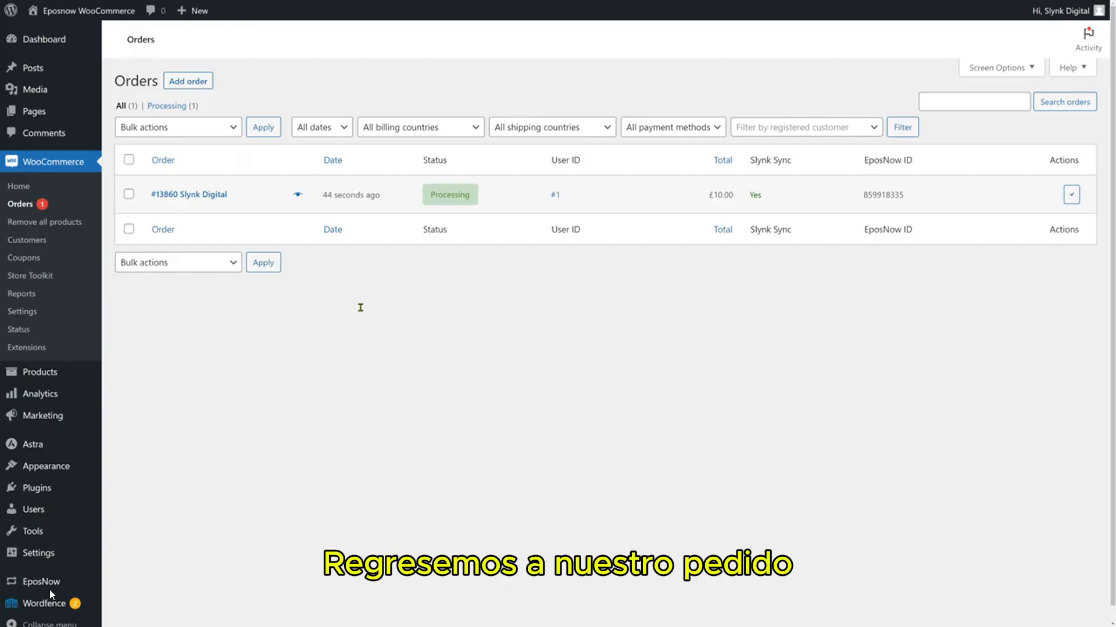
# Switch to WooCommerce, open the pen order and manually refund one Pen - Demo Product for £10.00, restocking the item
pyautogui.click(189, 197)
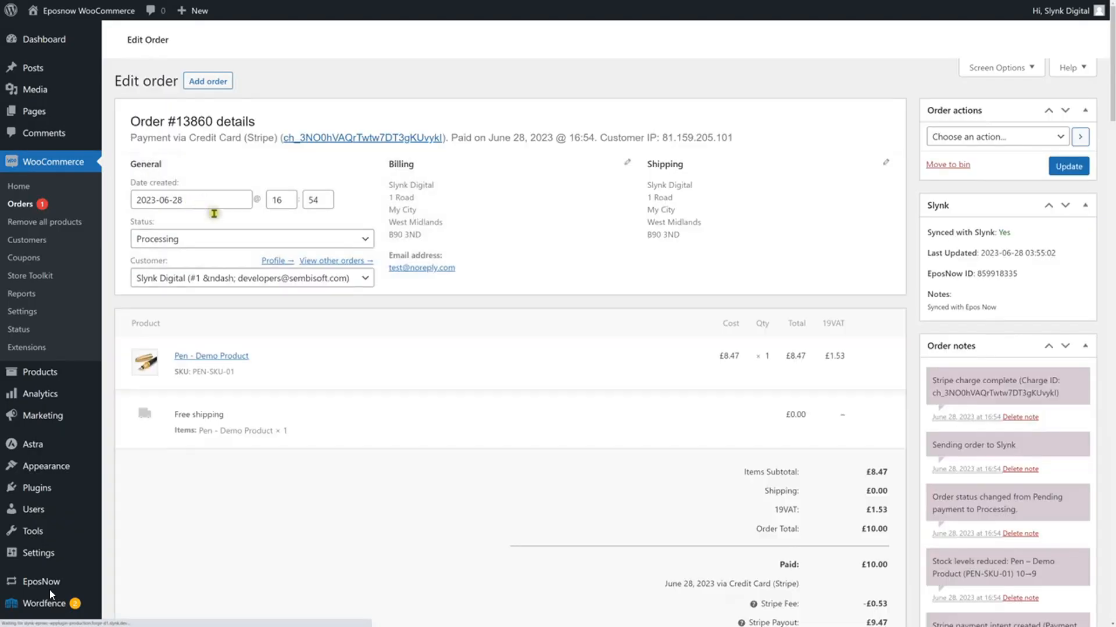
pyautogui.scroll(-5, 743, 381)
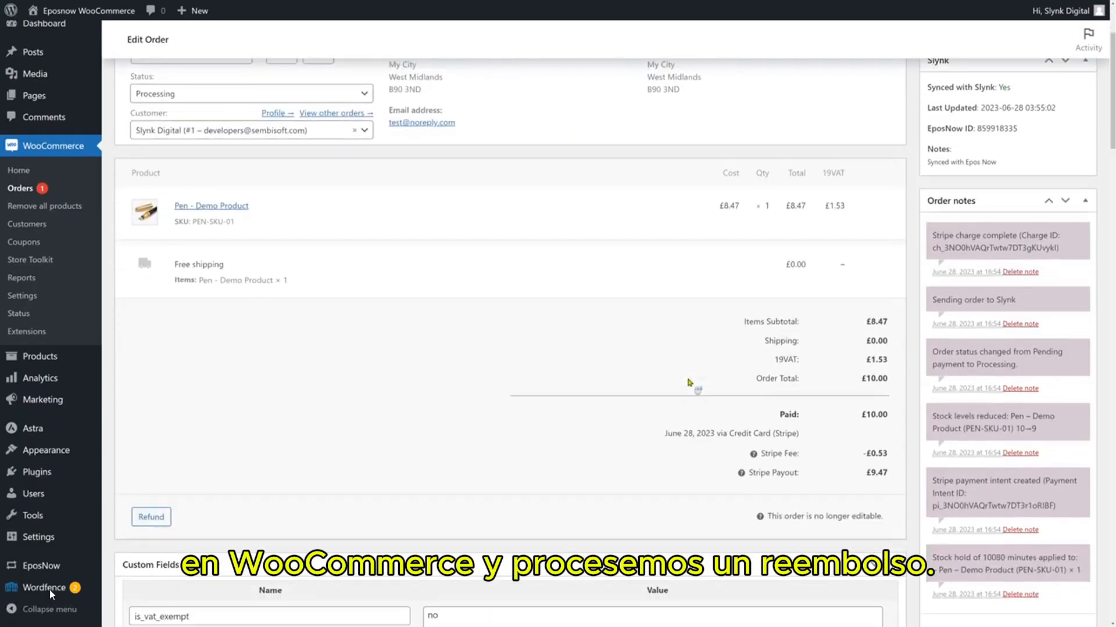
pyautogui.click(151, 372)
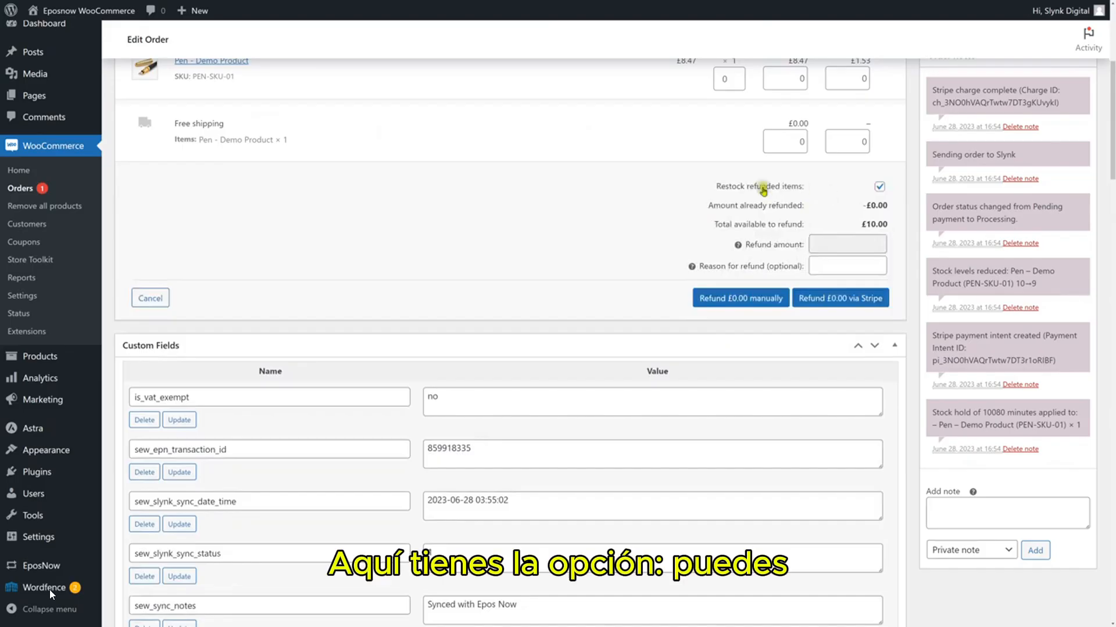
pyautogui.scroll(1, 749, 197)
pyautogui.scroll(2, 749, 197)
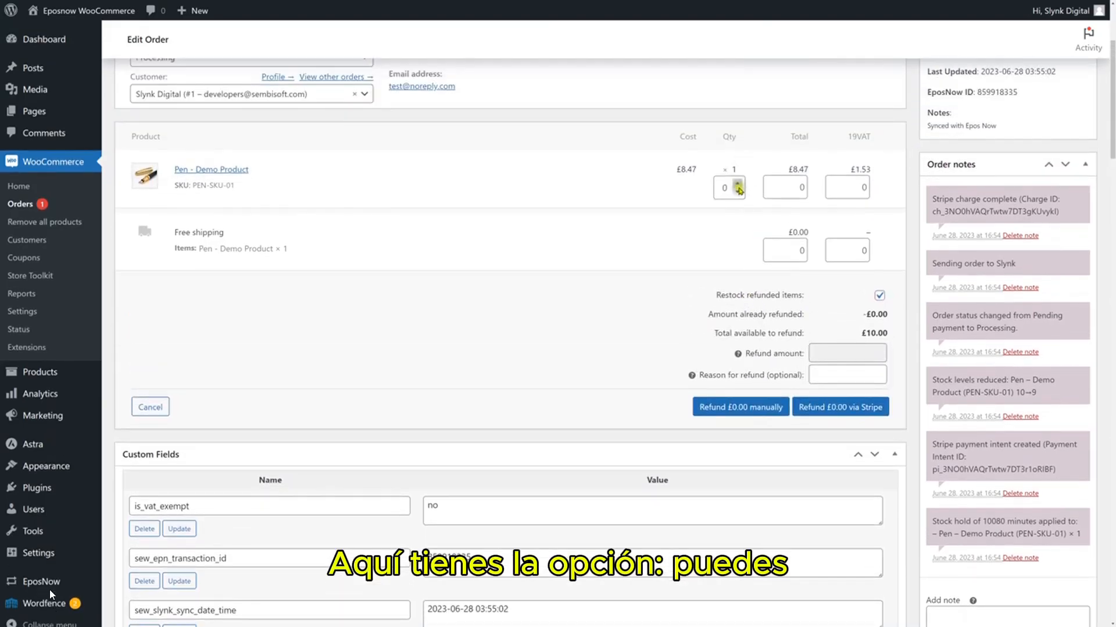
pyautogui.click(736, 184)
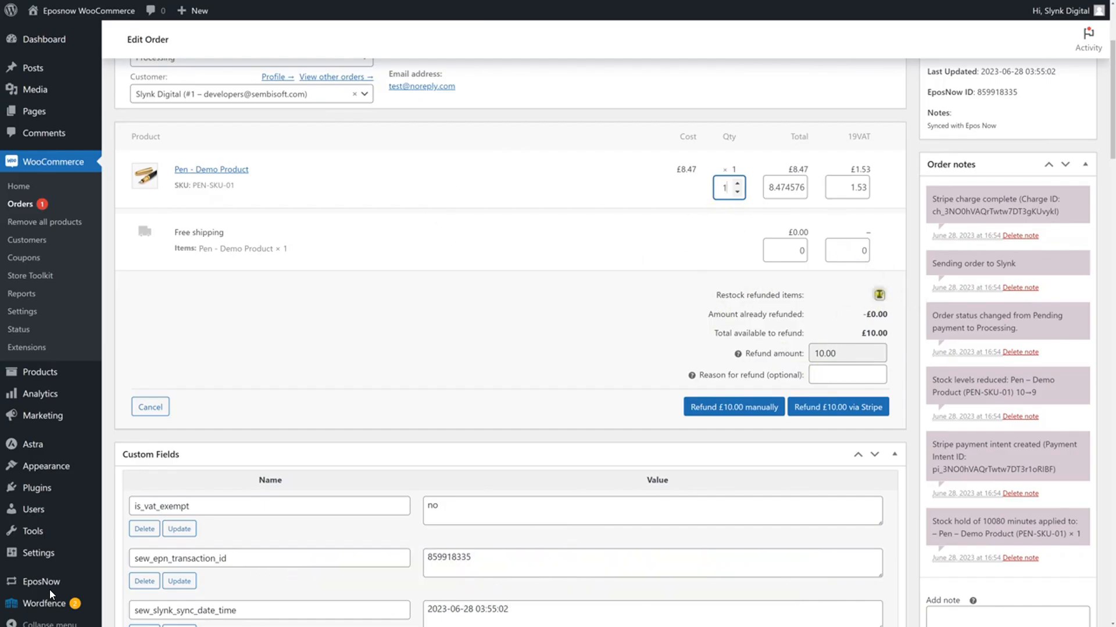
pyautogui.click(770, 406)
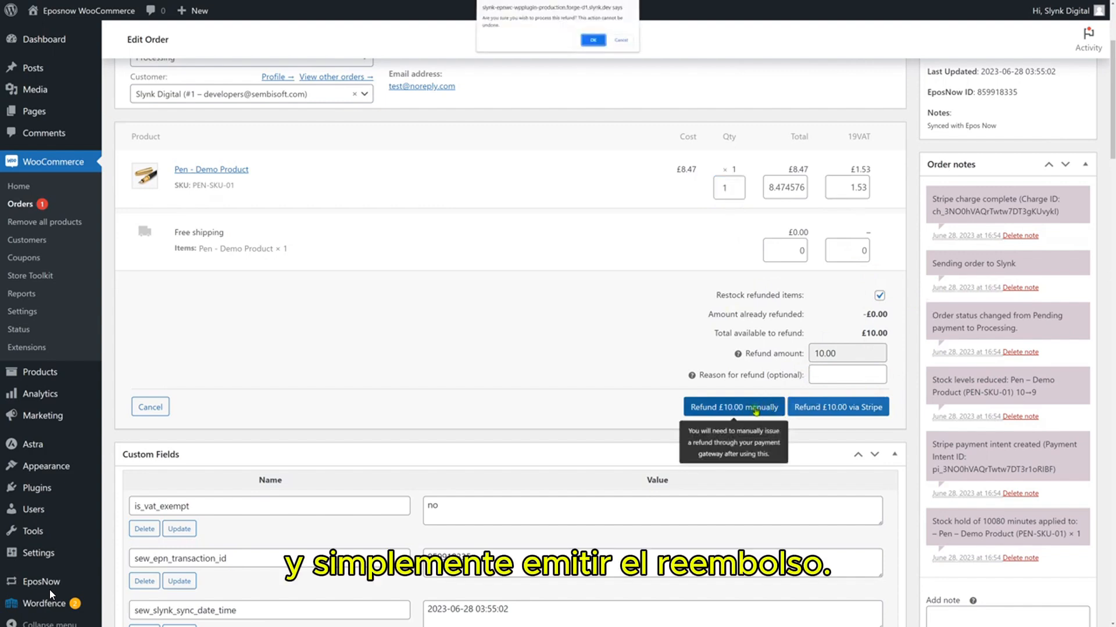
pyautogui.click(590, 41)
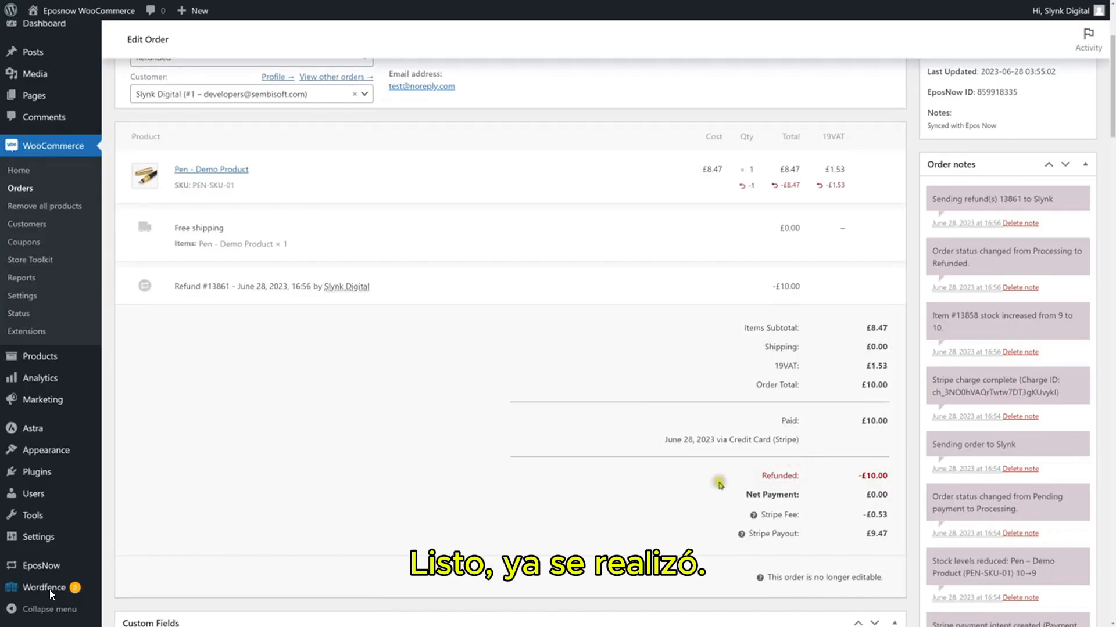
# Review the refunded order's notes, reload the order and check the refund's Slynk sync notes
pyautogui.moveTo(884, 299)
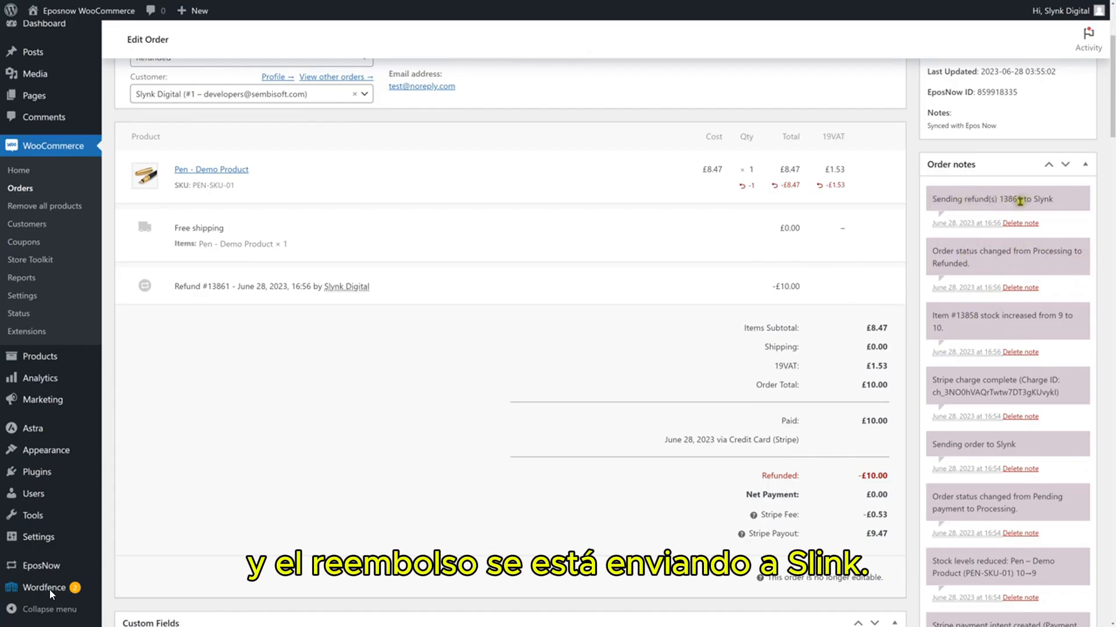
pyautogui.scroll(1, 1055, 213)
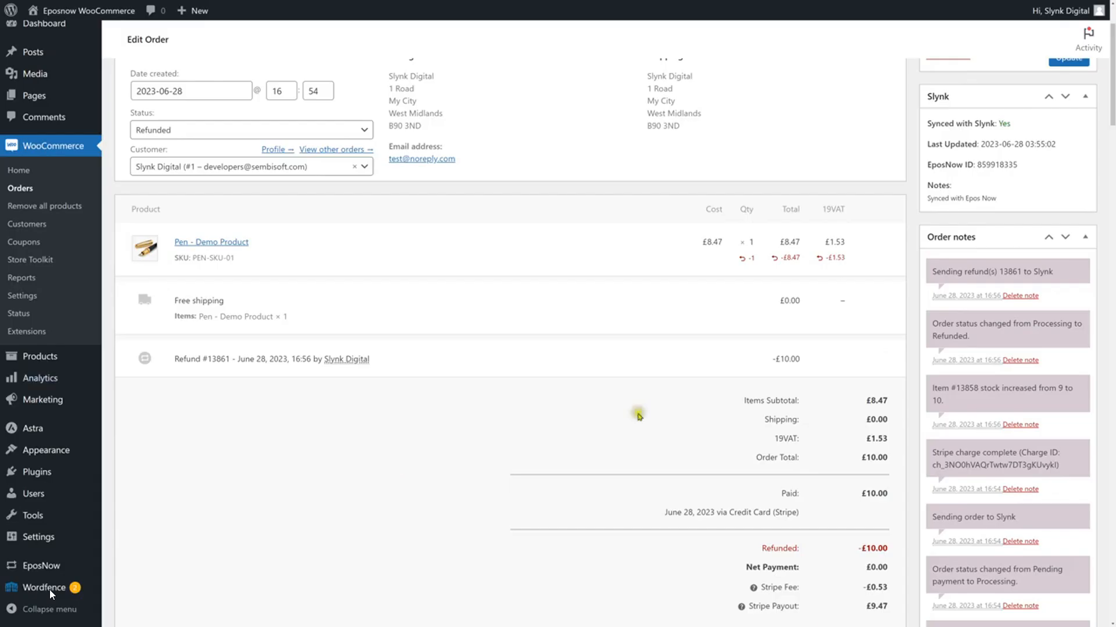
pyautogui.scroll(3, 759, 412)
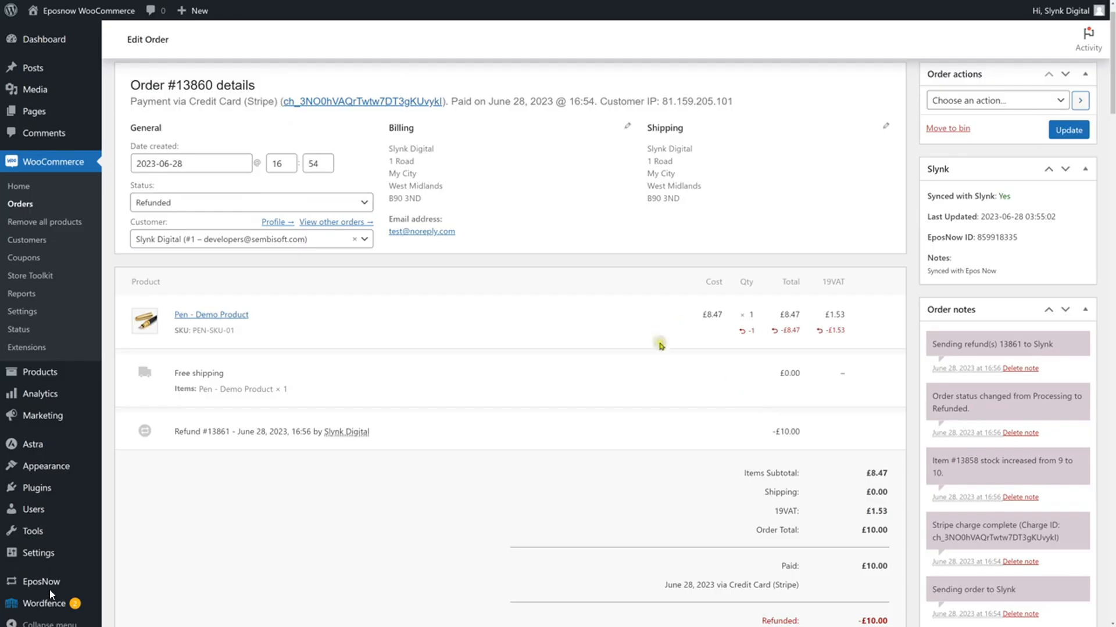
pyautogui.press('F5')
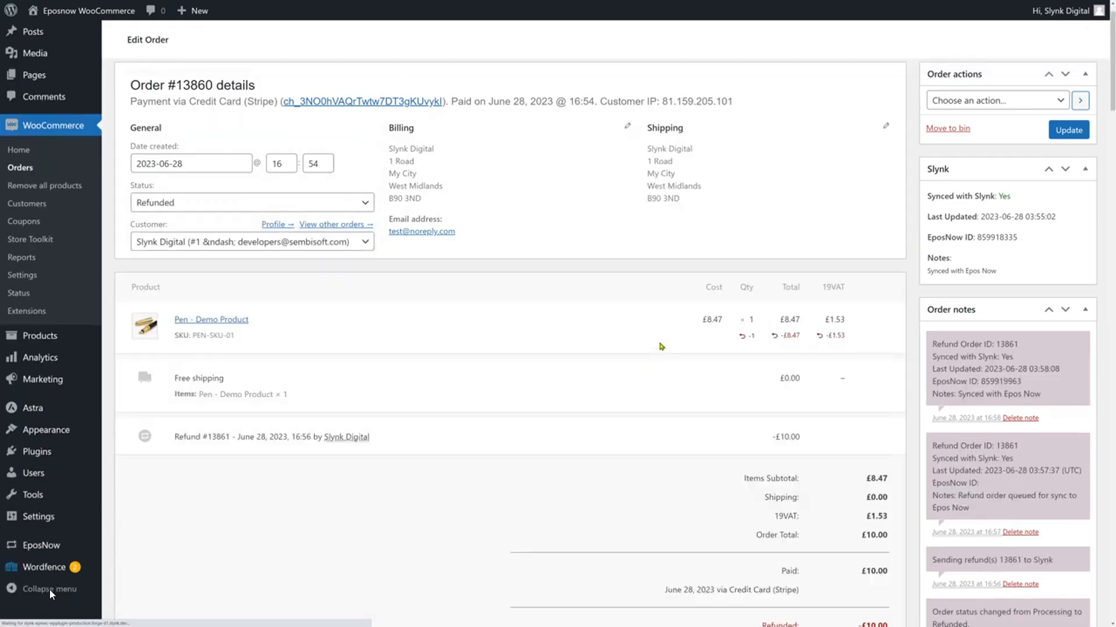
pyautogui.scroll(-2, 994, 495)
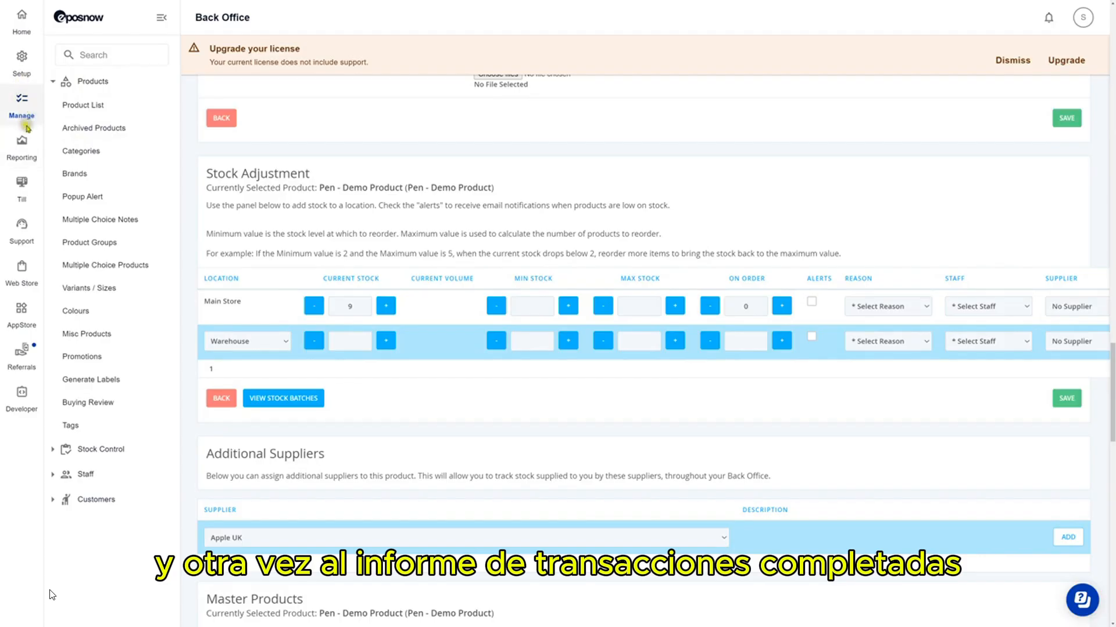
# Switch to Epos Now, rerun the Completed Transactions report for 28 June 2023 and review the refund transaction's items
pyautogui.click(22, 145)
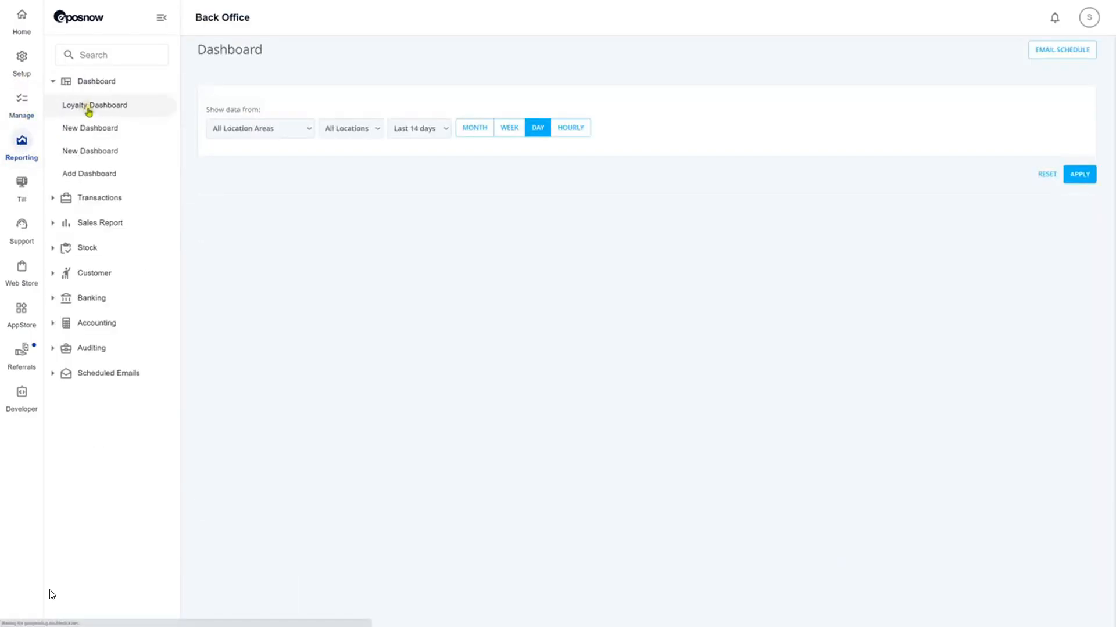
pyautogui.click(84, 200)
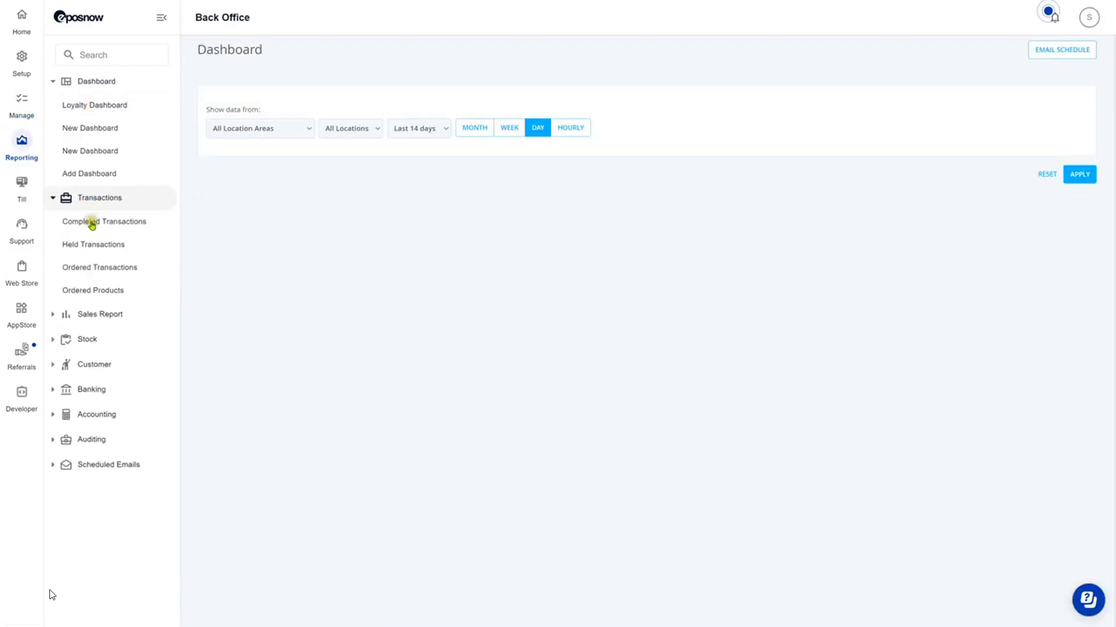
pyautogui.click(92, 225)
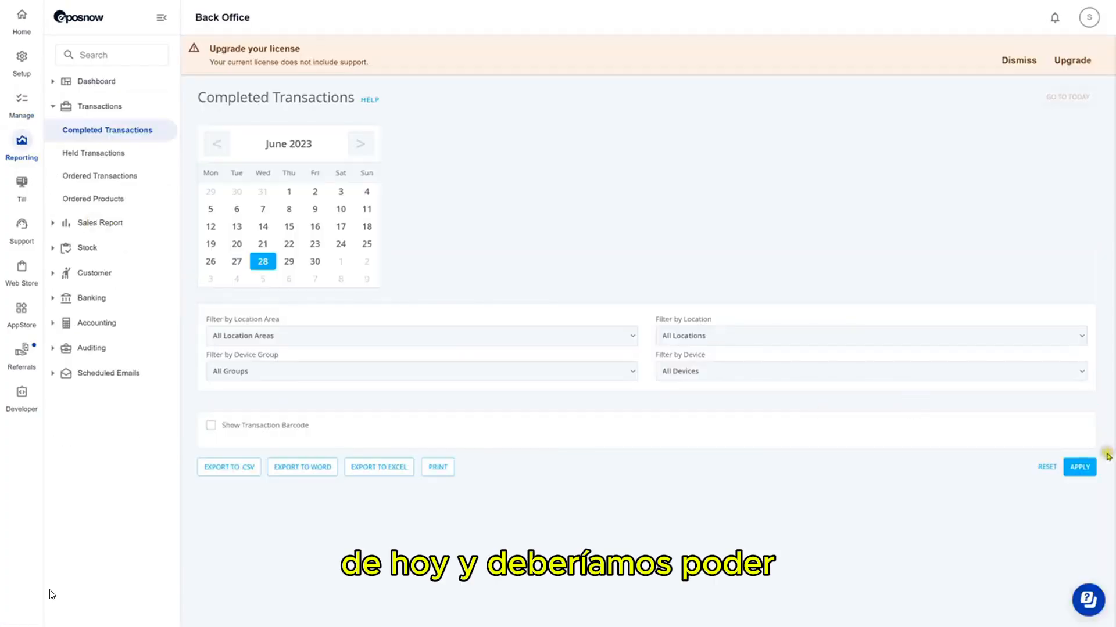
pyautogui.click(1082, 468)
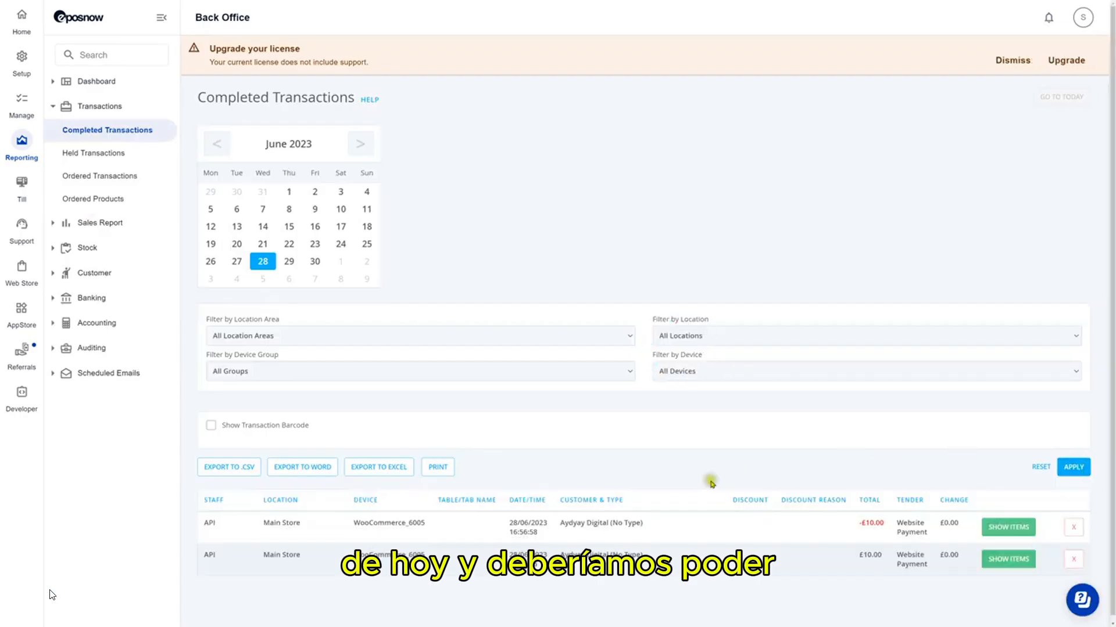
pyautogui.scroll(-1, 732, 494)
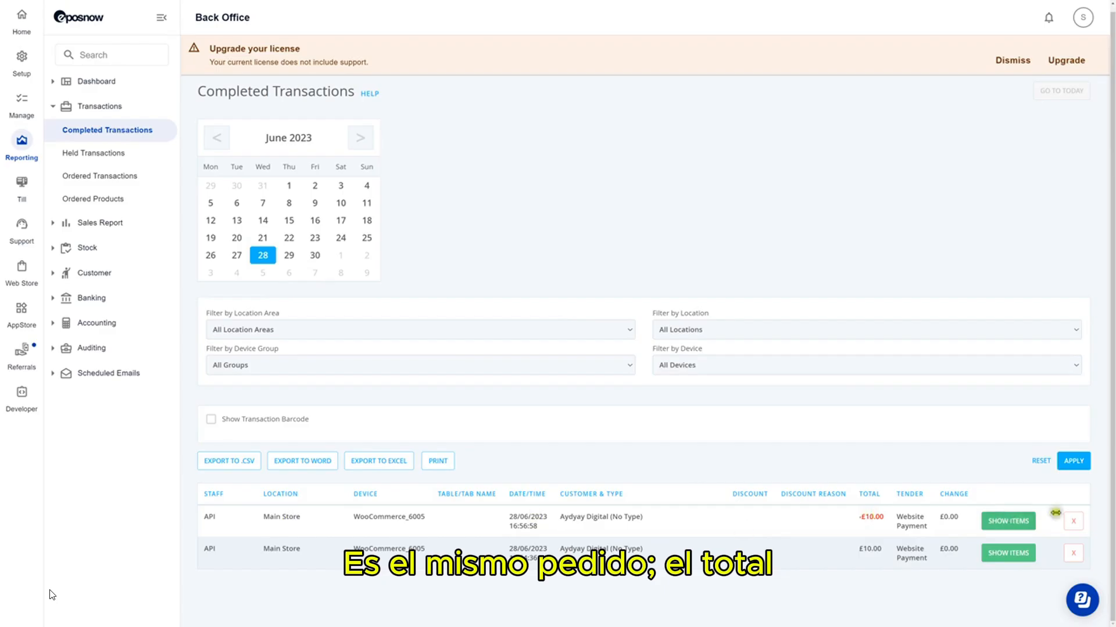
pyautogui.click(1008, 521)
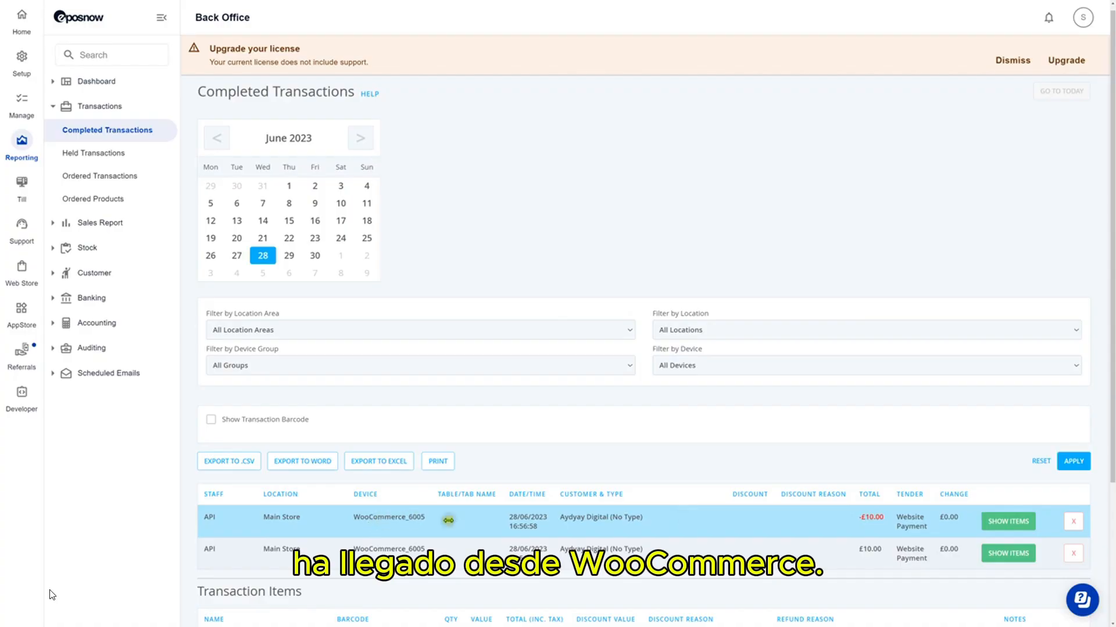
pyautogui.scroll(-3, 448, 520)
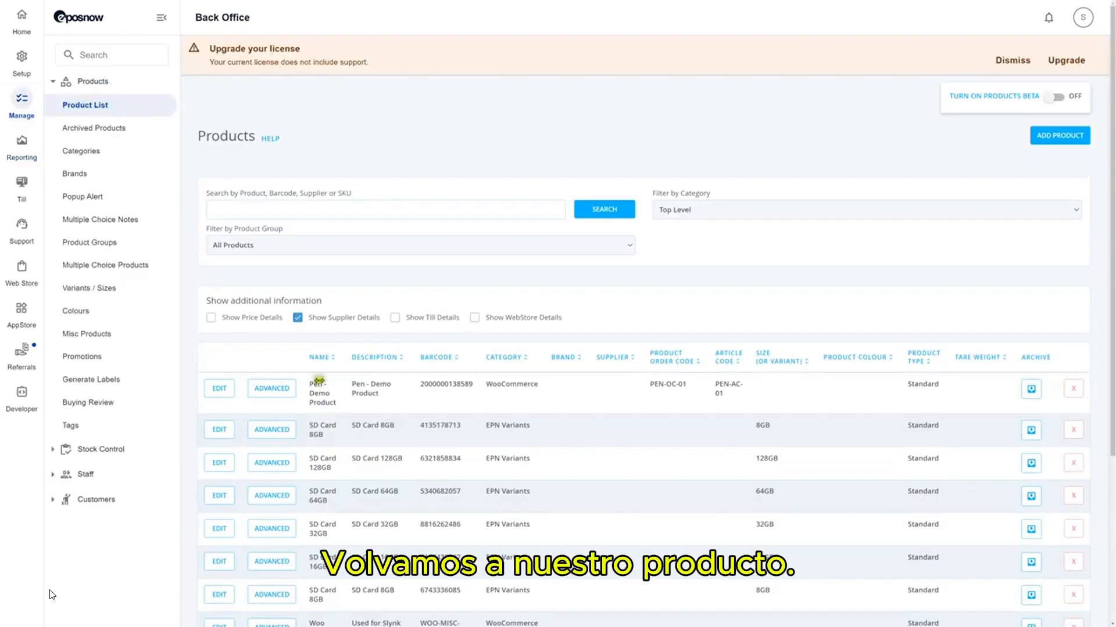
# Return to the advanced options of Pen - Demo Product and recheck its Main Store stock after the refund
pyautogui.scroll(-5, 502, 365)
pyautogui.scroll(-15, 502, 365)
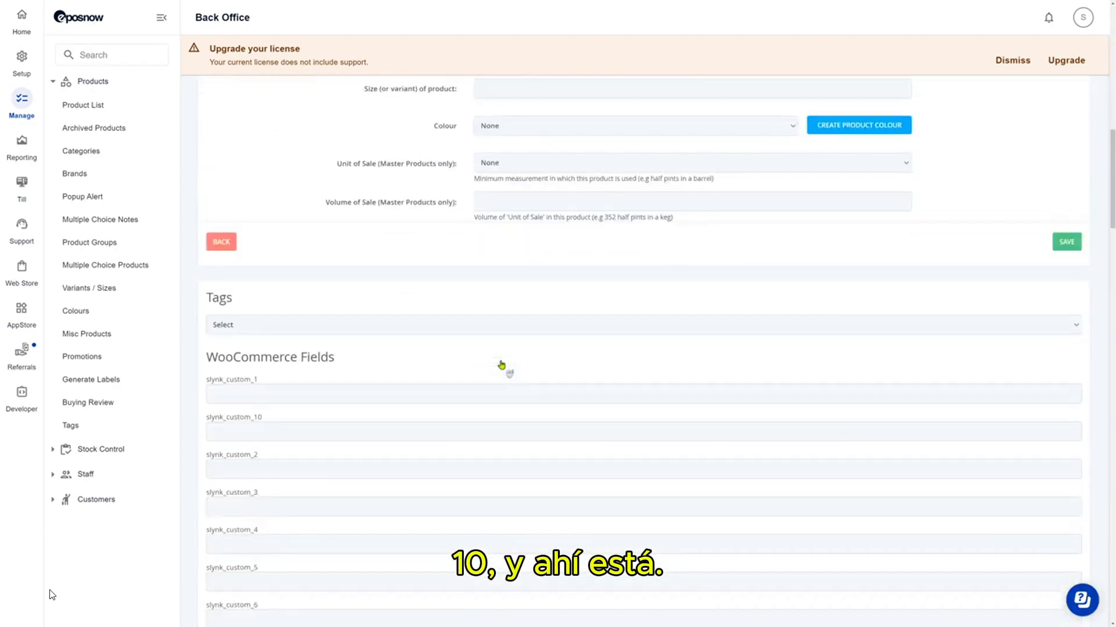
pyautogui.scroll(-12, 502, 364)
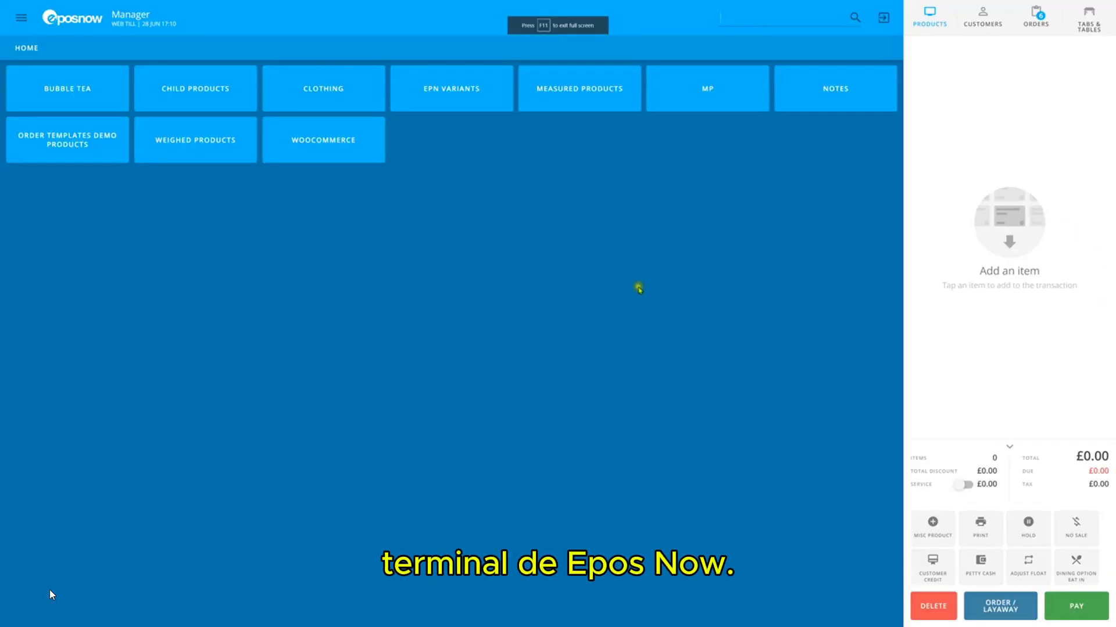
# Run a cloud sync on the Epos Now till and search its products for "pen"
pyautogui.click(21, 18)
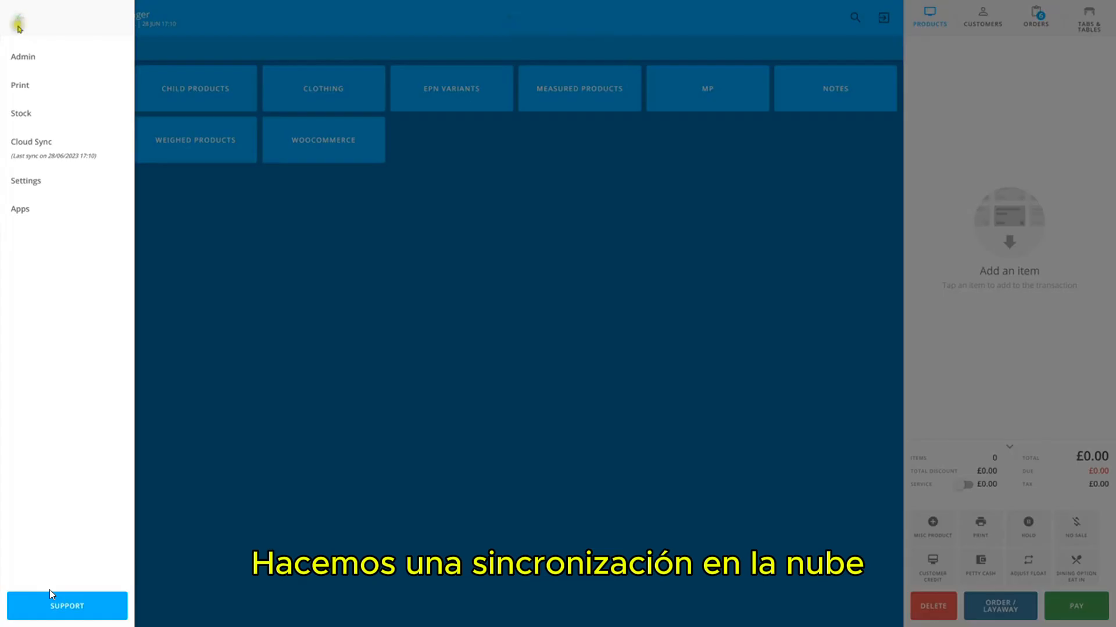
pyautogui.click(48, 151)
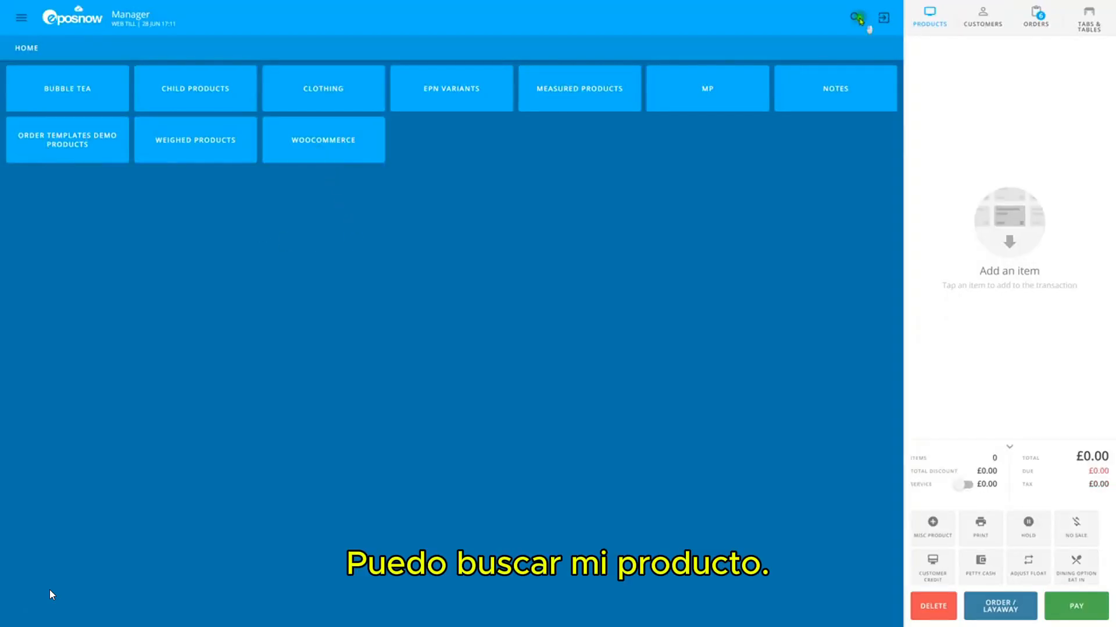
pyautogui.write('pen')
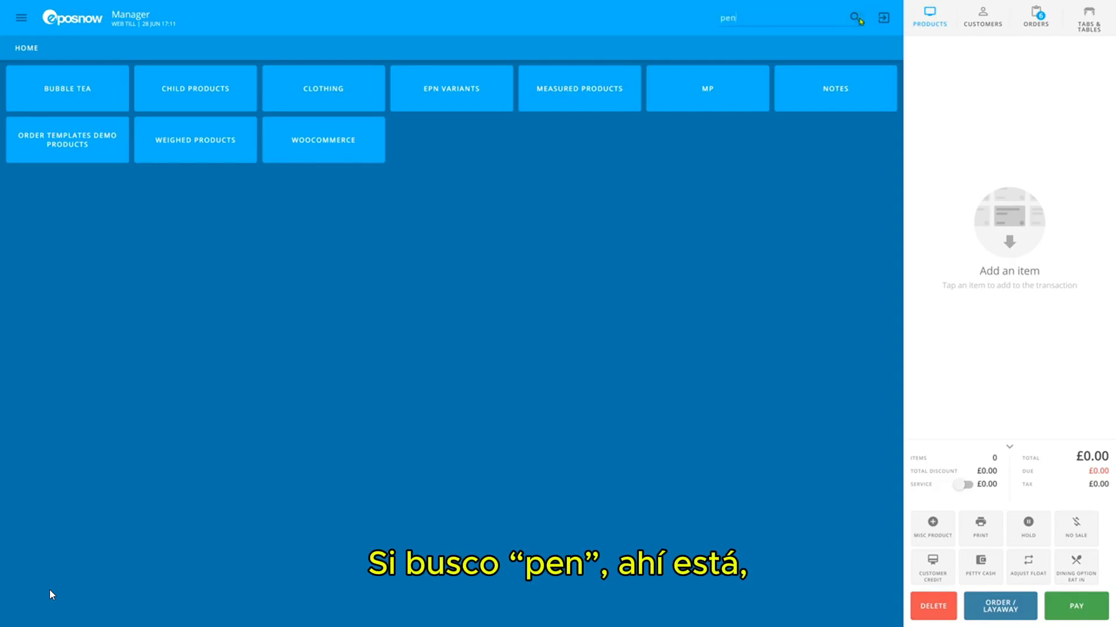
pyautogui.press('Return')
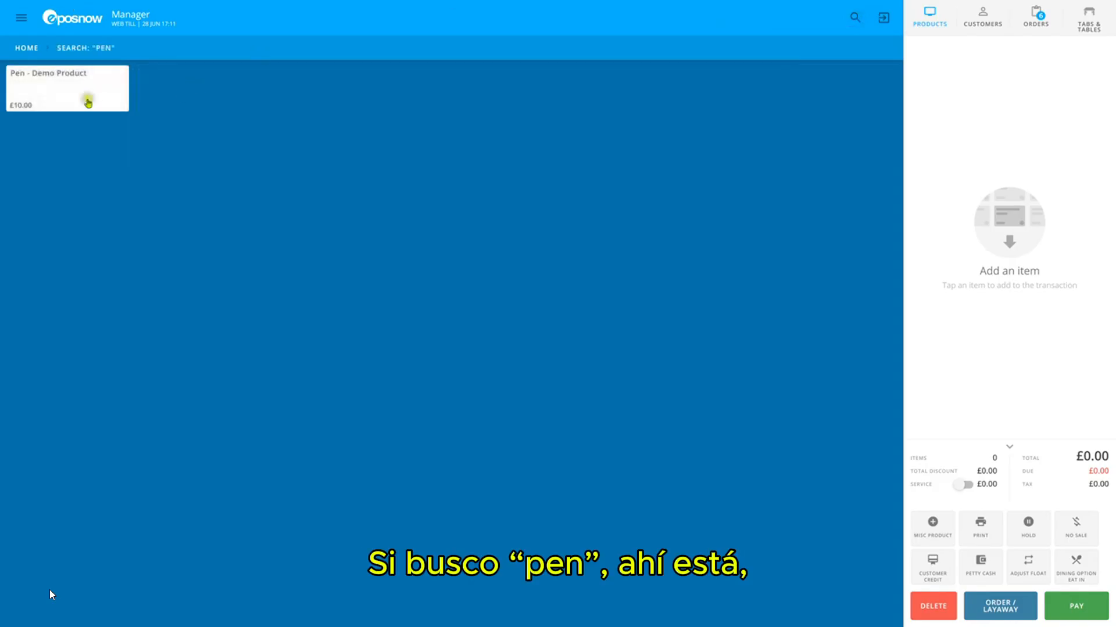
# Sell two units of Pen - Demo Product for £20.00 by card and dismiss the receipt print
pyautogui.click(60, 86)
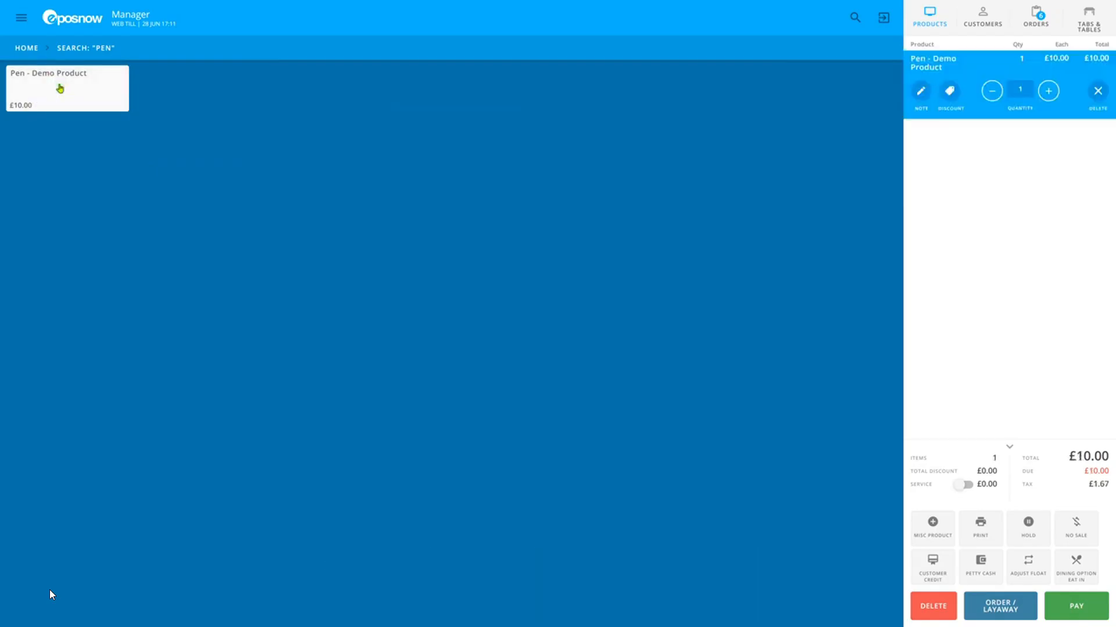
pyautogui.click(1046, 93)
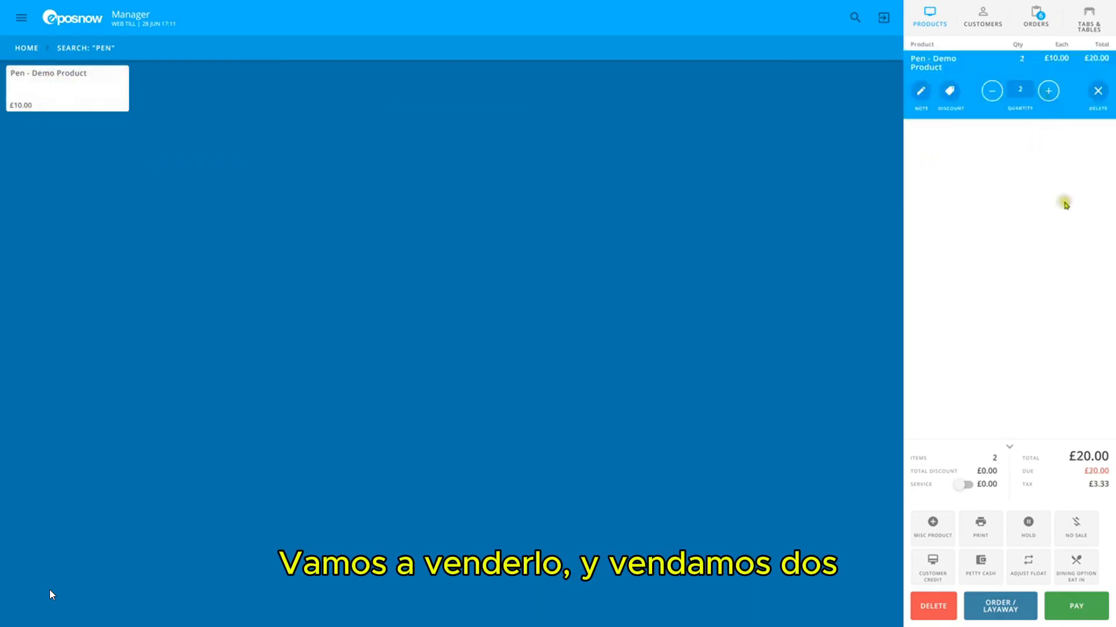
pyautogui.click(1086, 609)
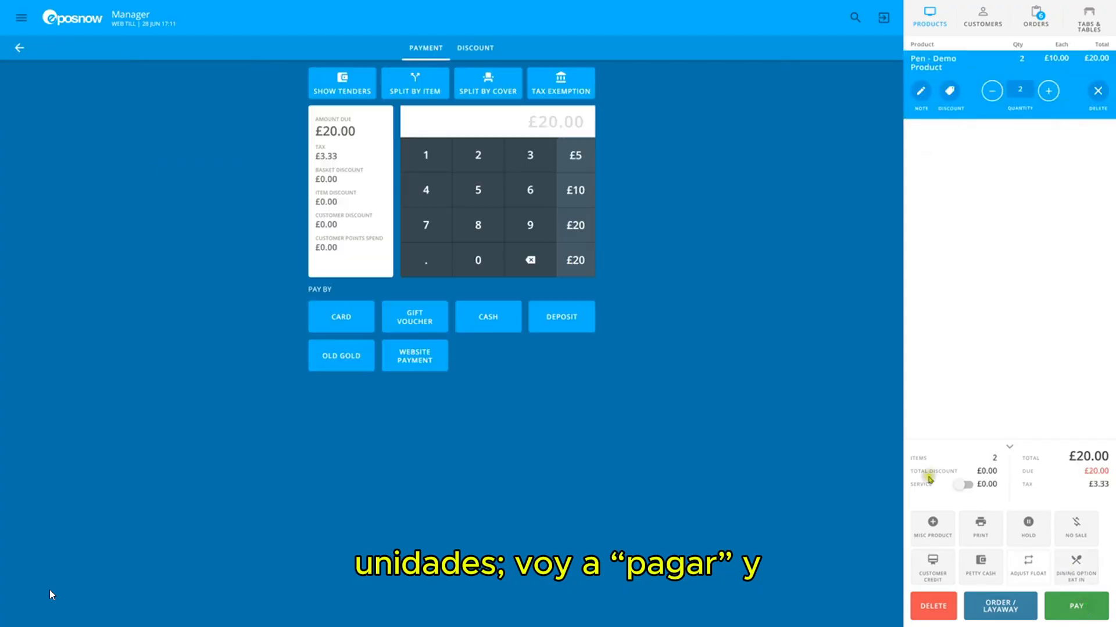
pyautogui.click(352, 317)
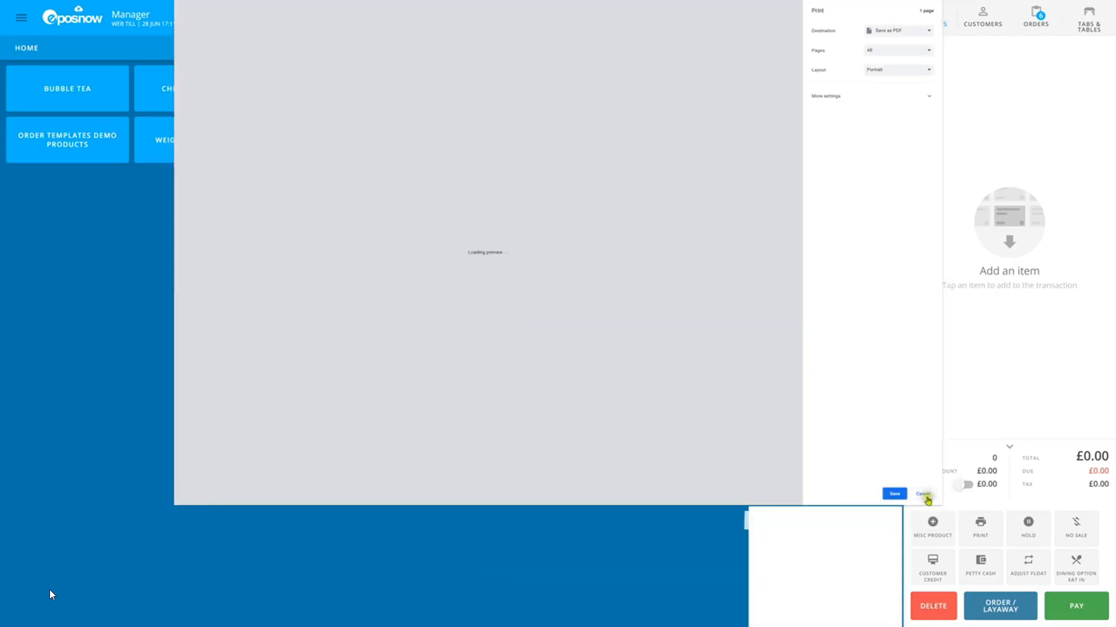
pyautogui.click(924, 495)
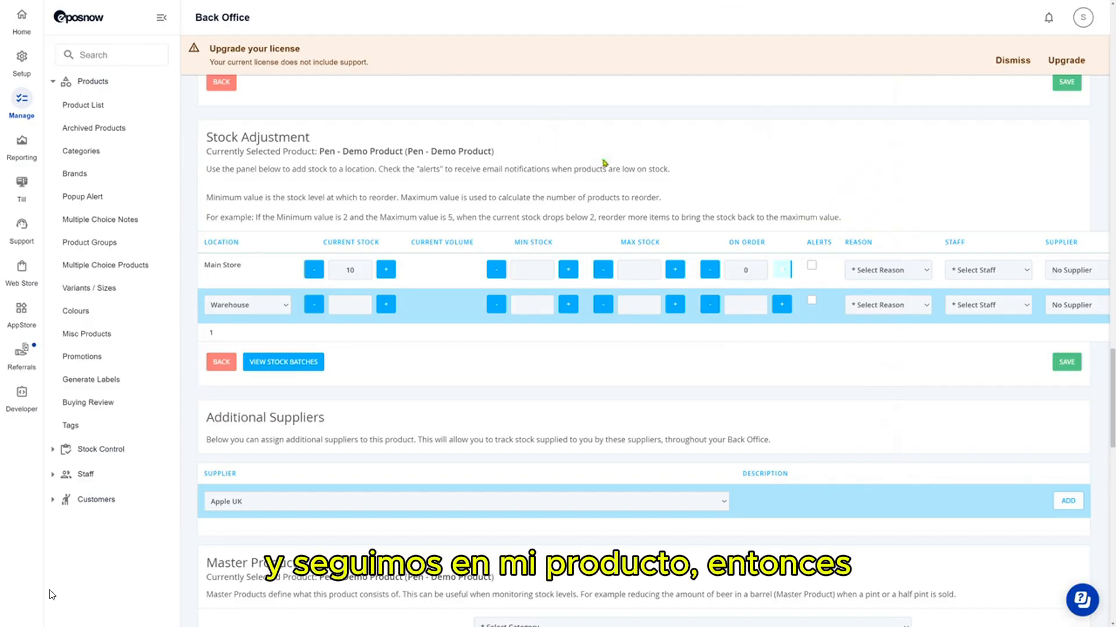
# Reload the pen's Back Office stock page, and switch to WooCommerce to view the inventory settings of Pen - Demo Product
pyautogui.press('F5')
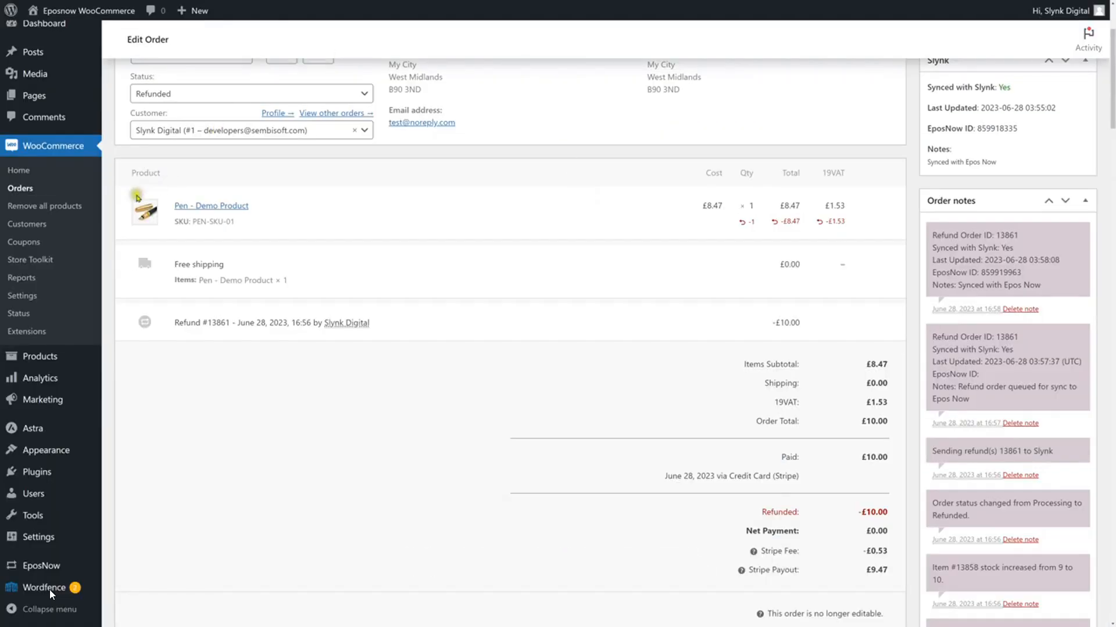
pyautogui.click(207, 207)
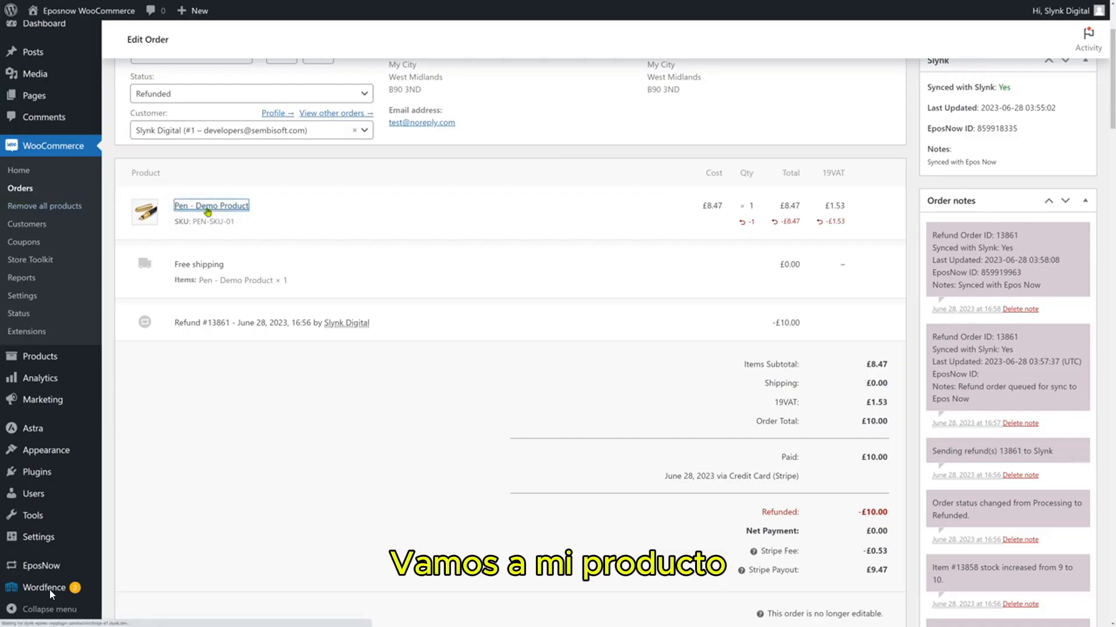
pyautogui.scroll(-3, 240, 263)
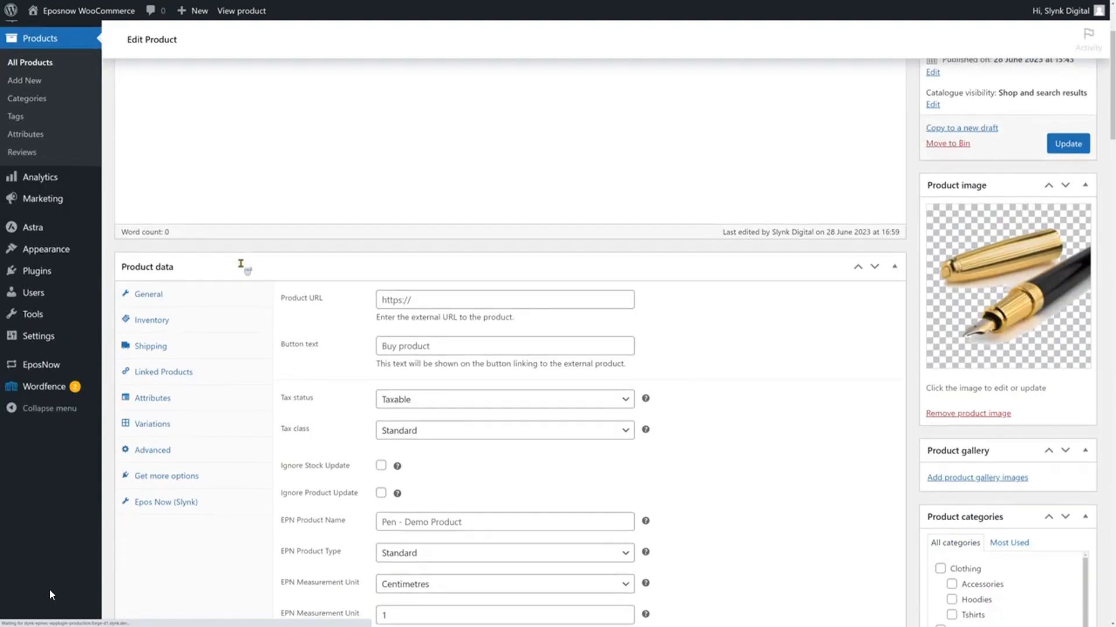
pyautogui.scroll(3, 187, 316)
pyautogui.scroll(-1, 187, 320)
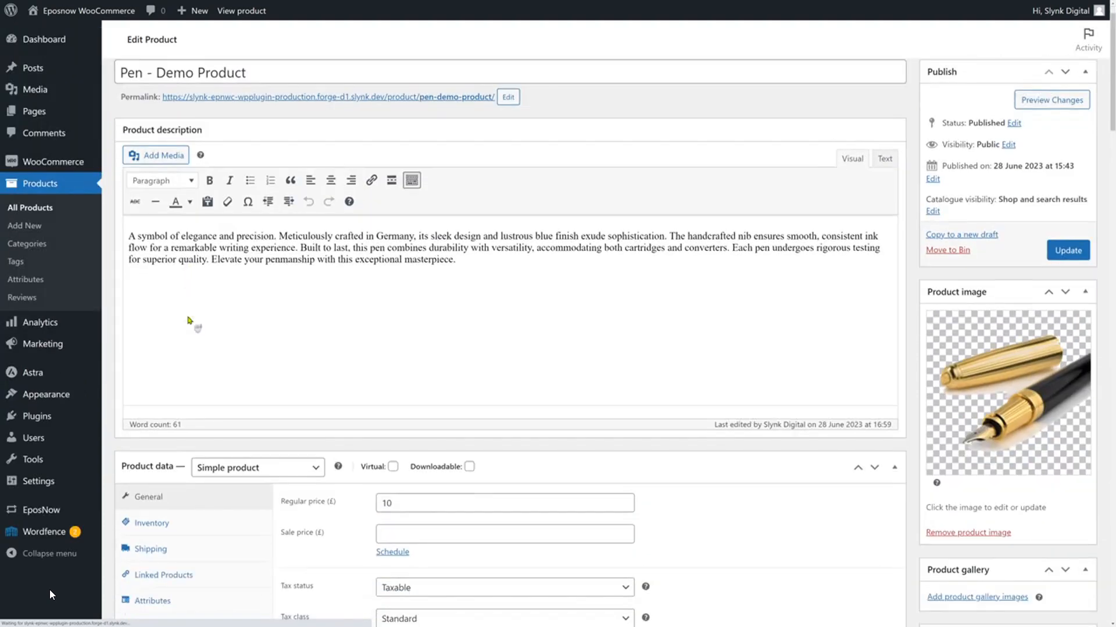
pyautogui.scroll(-4, 188, 320)
pyautogui.click(174, 273)
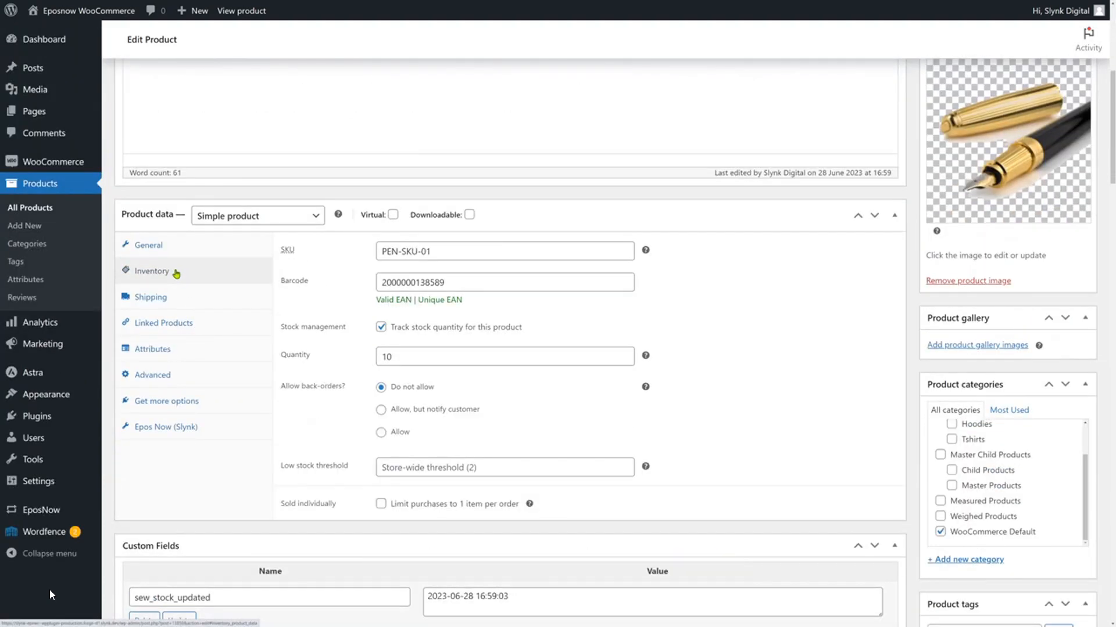
# Reload the WooCommerce product and recheck its inventory quantity after the till sale
pyautogui.click(436, 355)
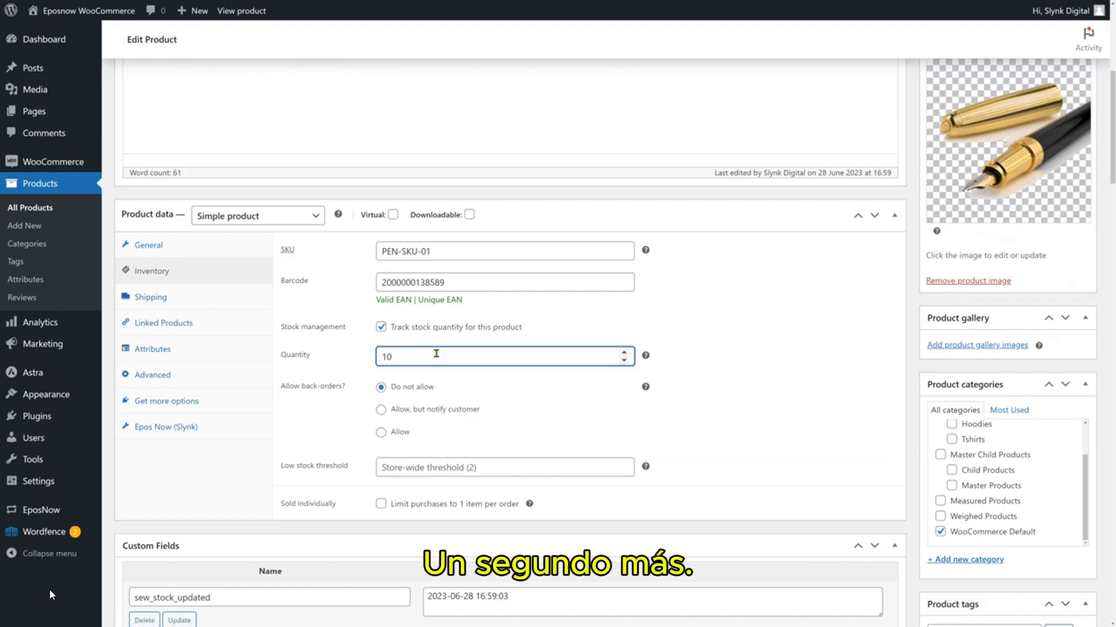
pyautogui.press('F5')
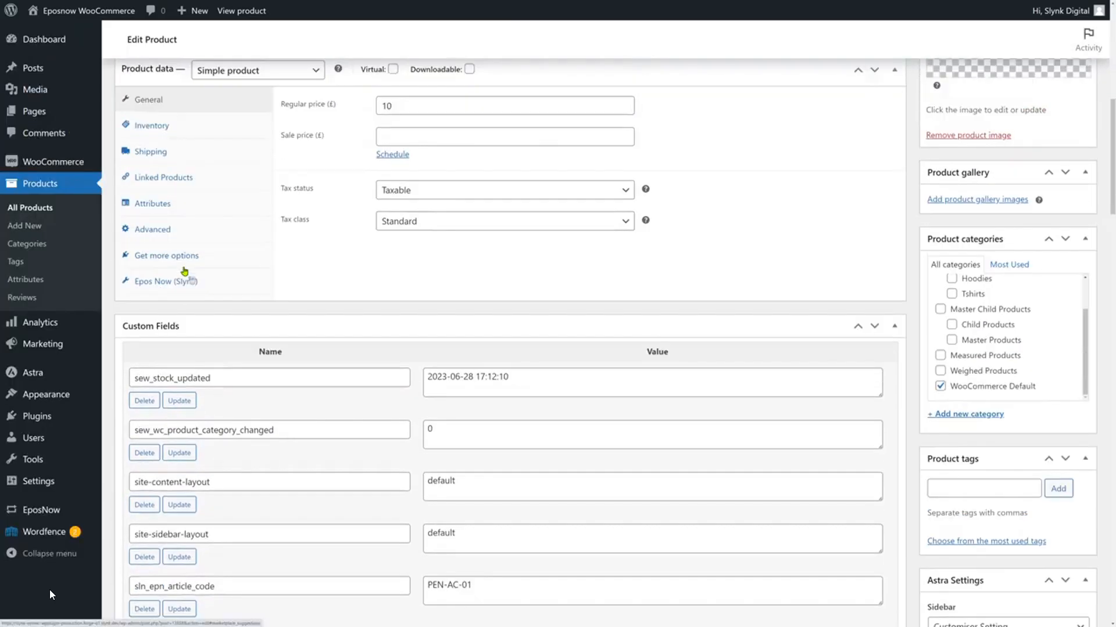
pyautogui.click(166, 280)
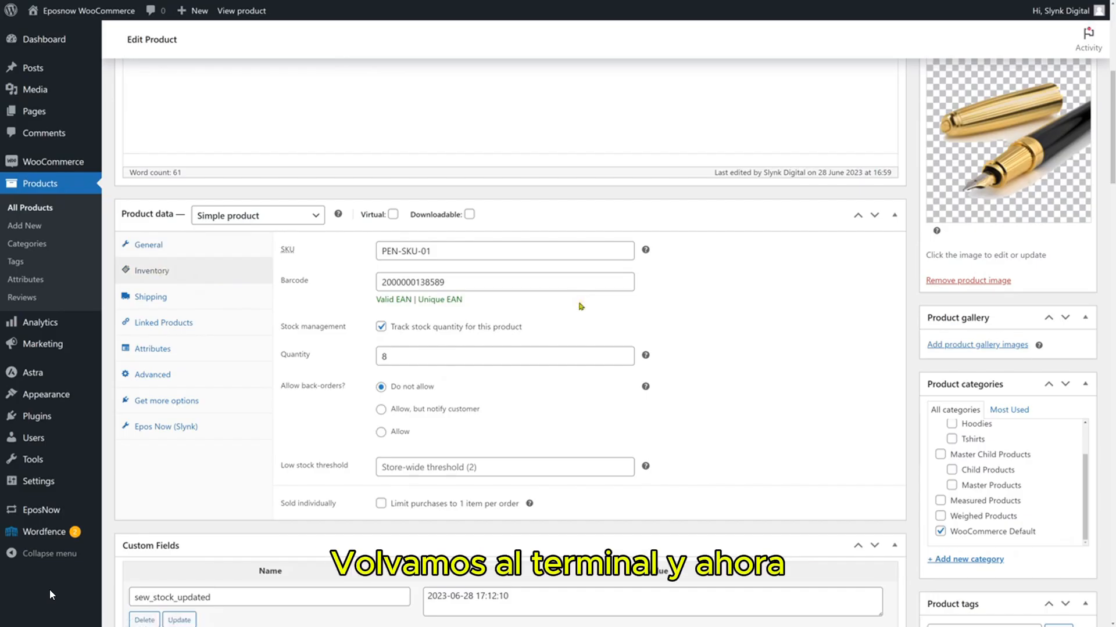
# Return to the Epos Now till and start a refund of the completed 28/06/2023 17:11 card sale
pyautogui.hotkey('ctrl', 'Tab')
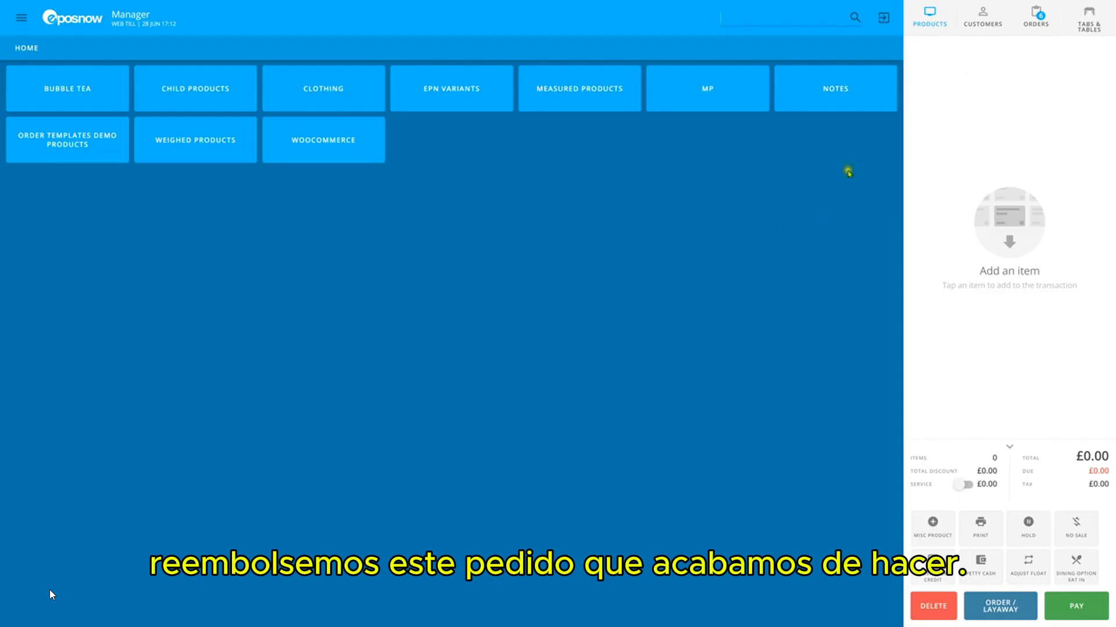
pyautogui.click(1036, 18)
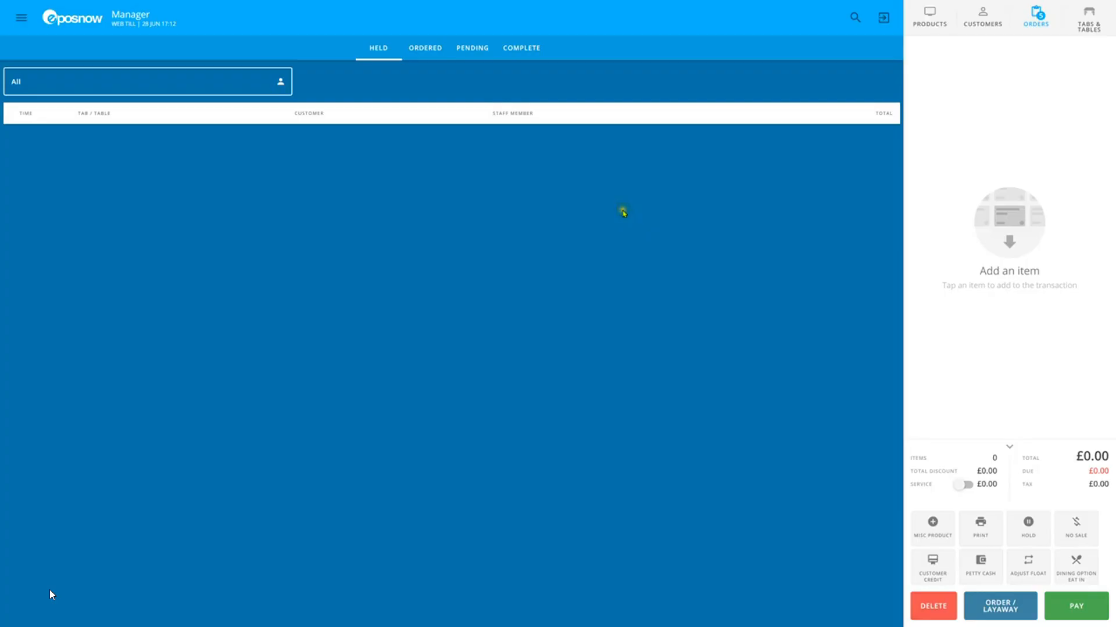
pyautogui.click(516, 48)
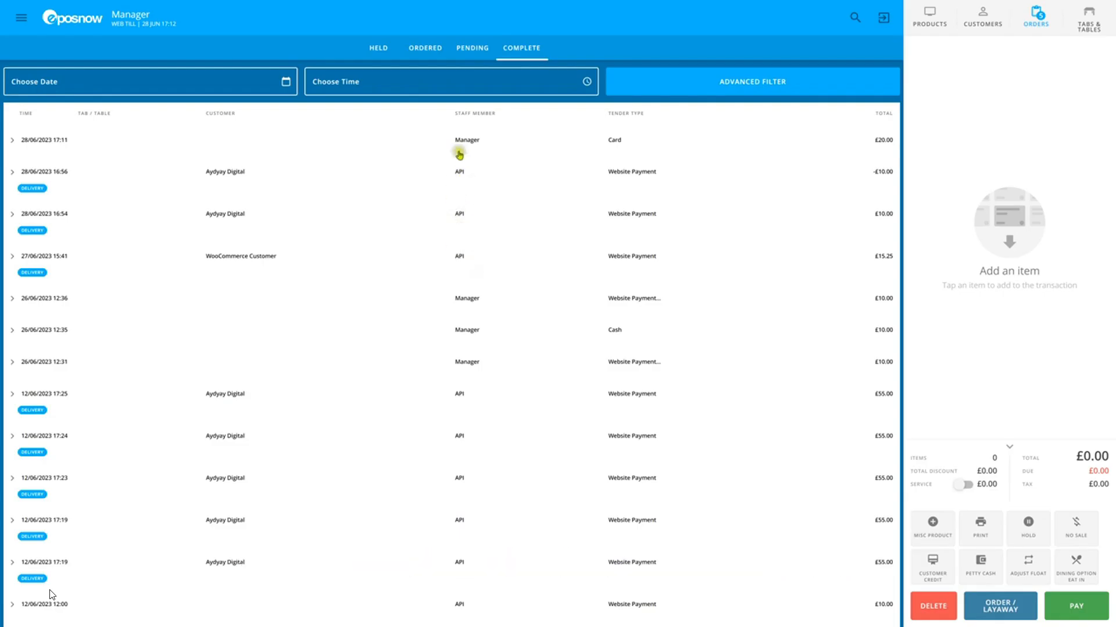
pyautogui.click(33, 142)
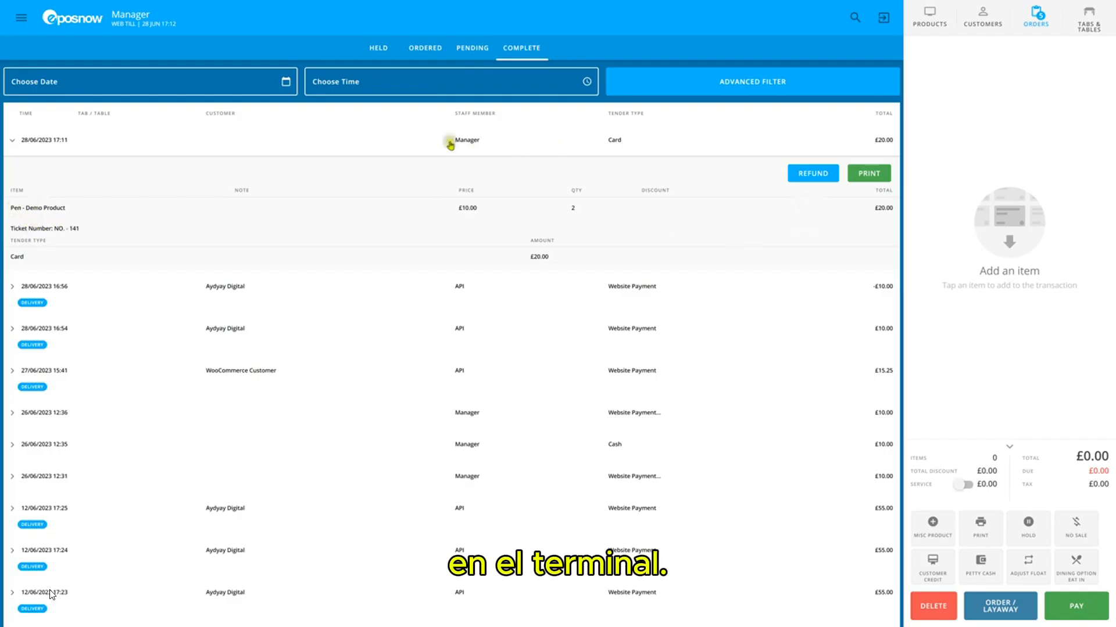
pyautogui.click(812, 172)
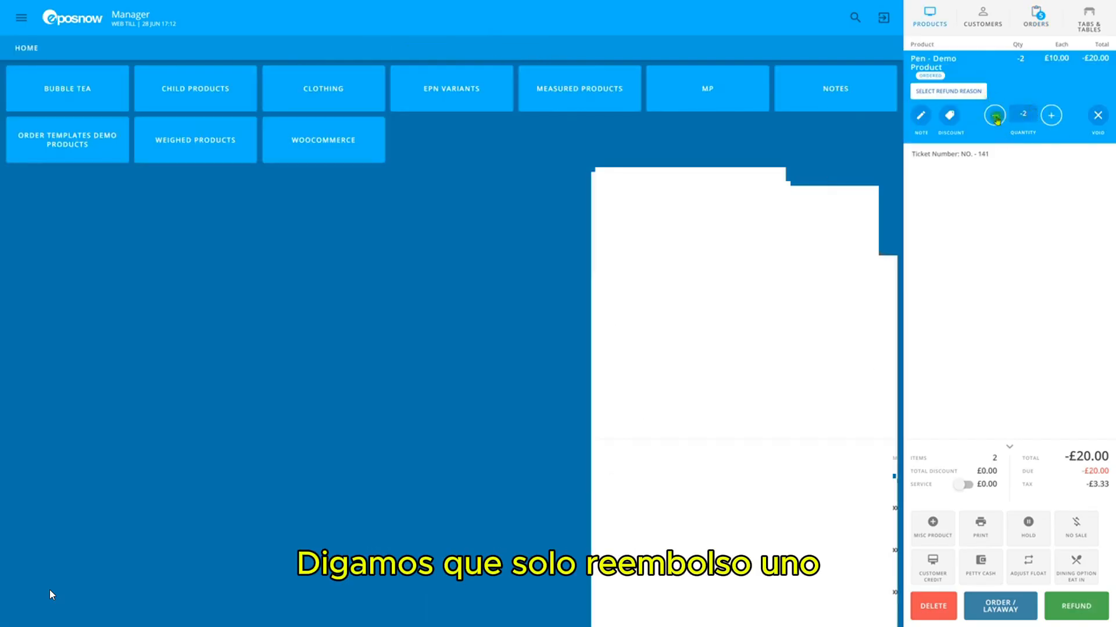
# Reduce the refund to one unit of Pen - Demo Product and proceed to the refund payment
pyautogui.click(1050, 115)
pyautogui.click(1083, 617)
pyautogui.click(340, 320)
pyautogui.click(574, 362)
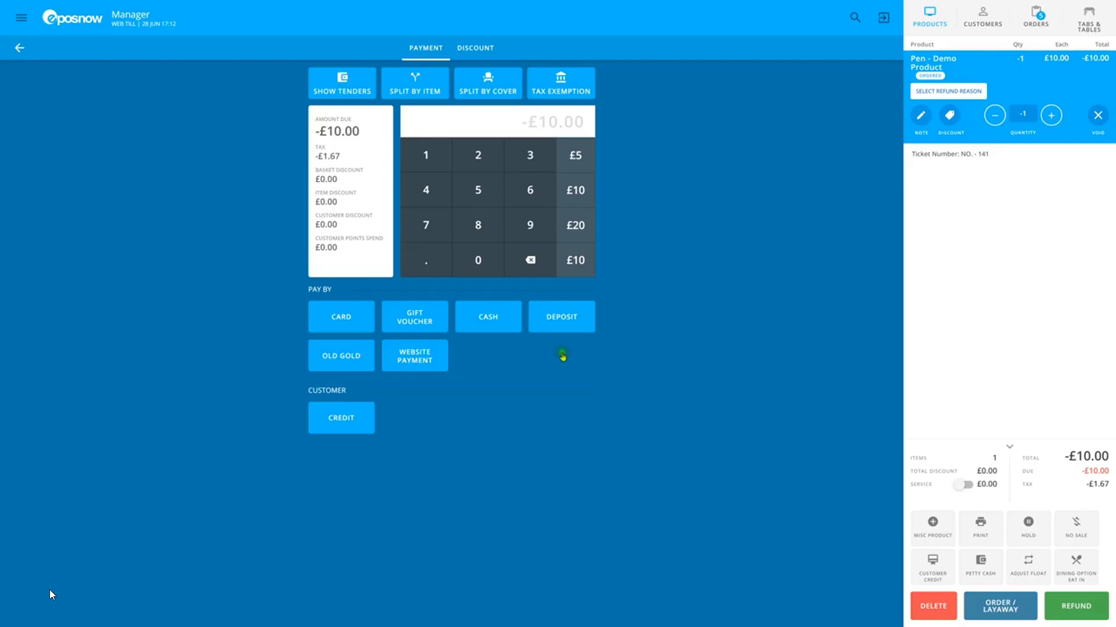
# Set the refund reason to Not Suitable, refund £10.00 by card and dismiss the receipt print
pyautogui.click(970, 93)
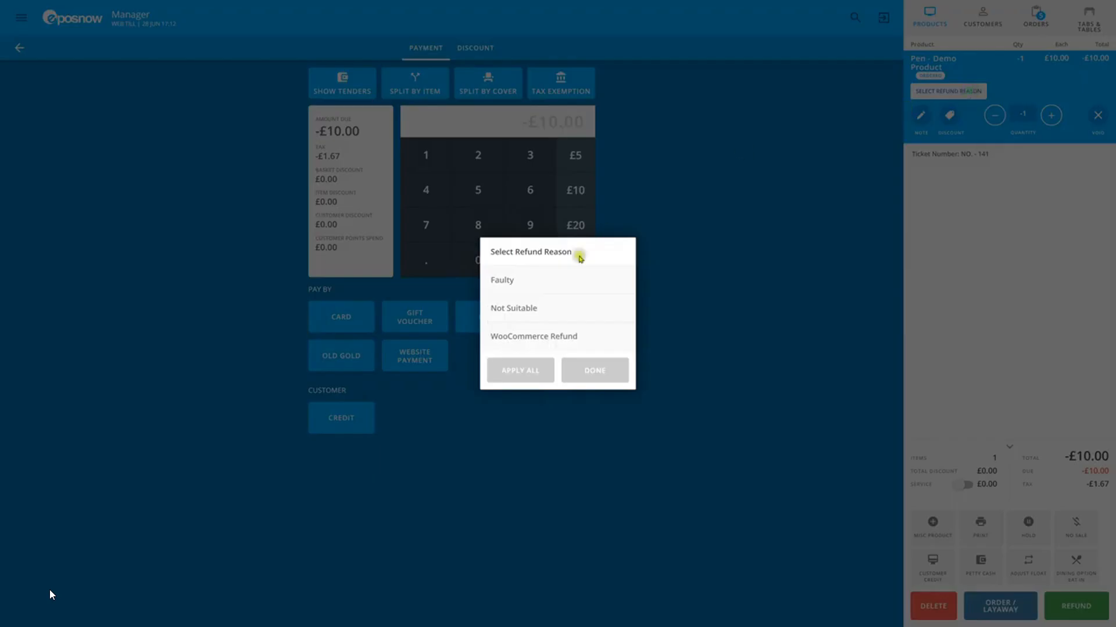
pyautogui.click(533, 311)
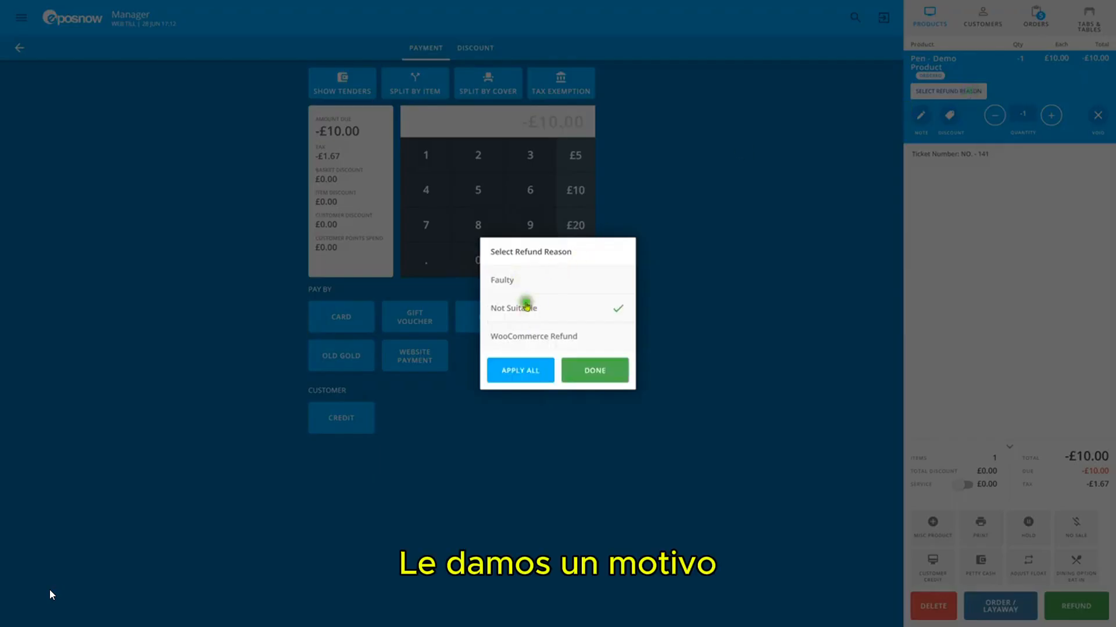
pyautogui.click(533, 372)
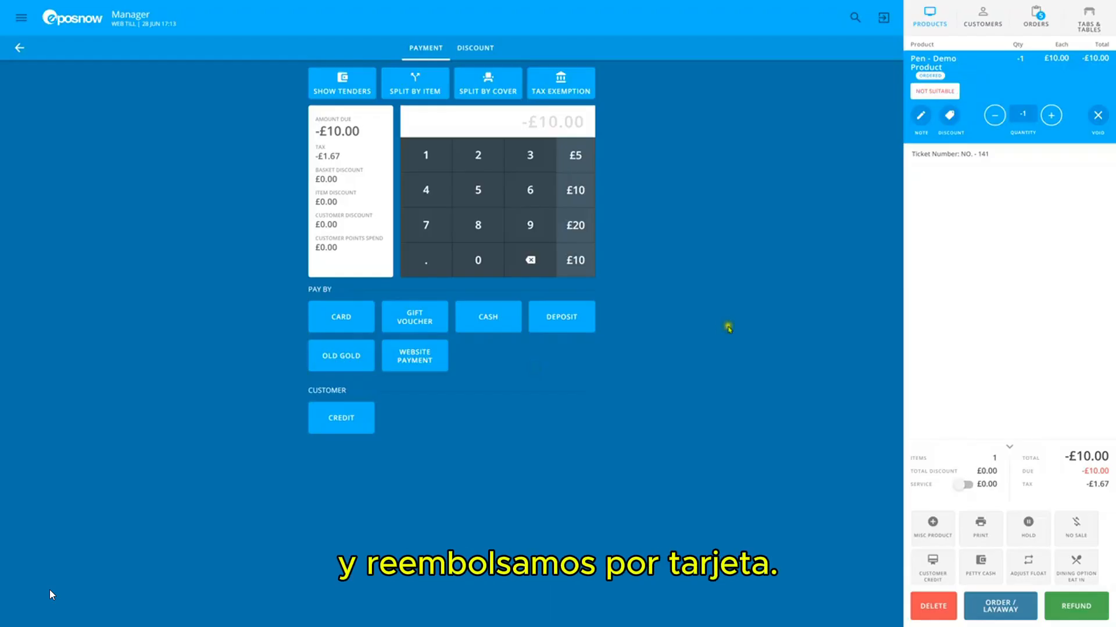
pyautogui.click(348, 320)
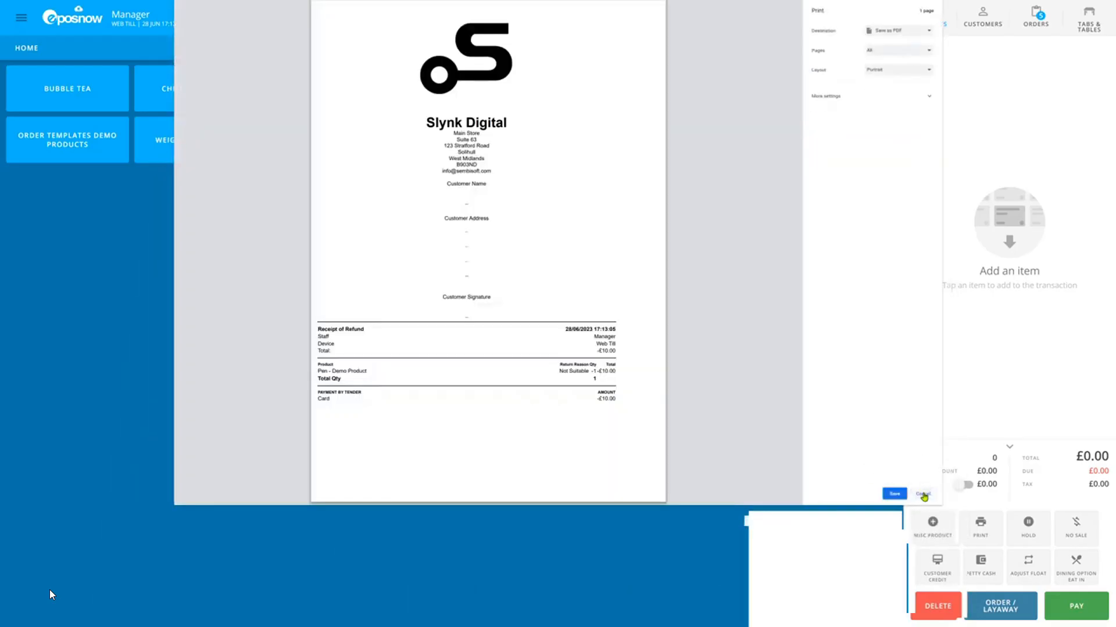
pyautogui.click(924, 495)
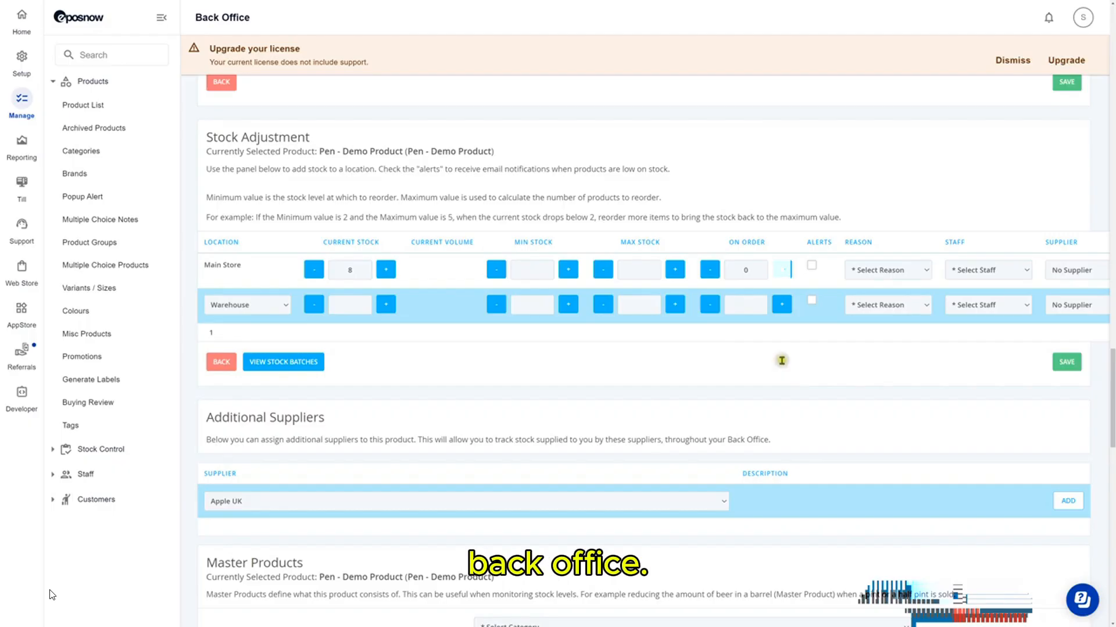
# Reload the pen's Back Office stock and its WooCommerce product page, and check the inventory quantity after the till refund
pyautogui.press('F5')
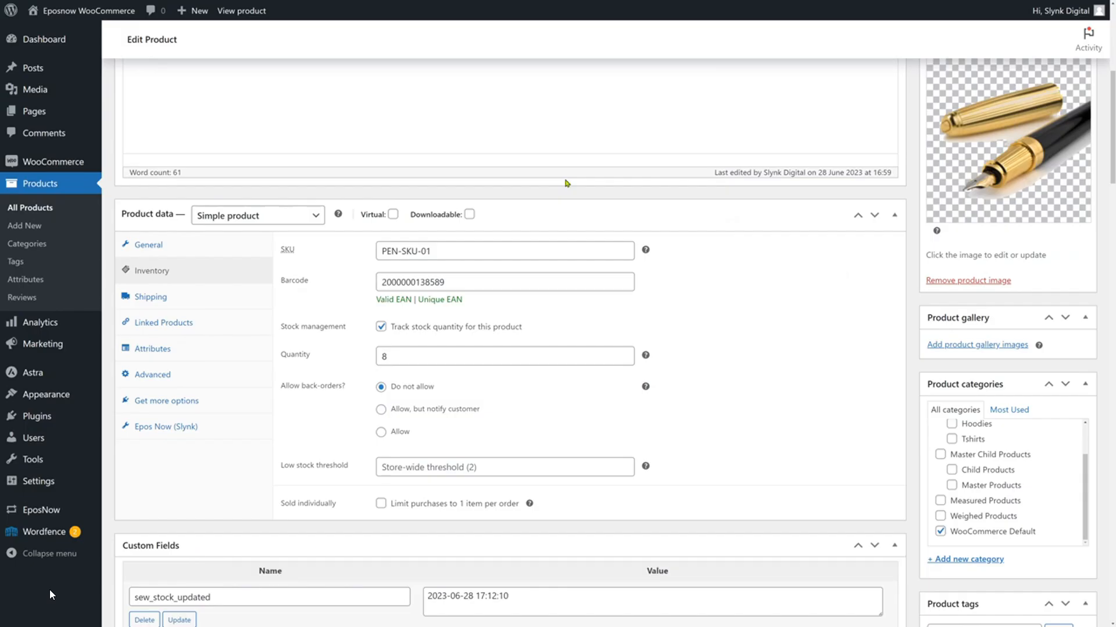
pyautogui.press('F5')
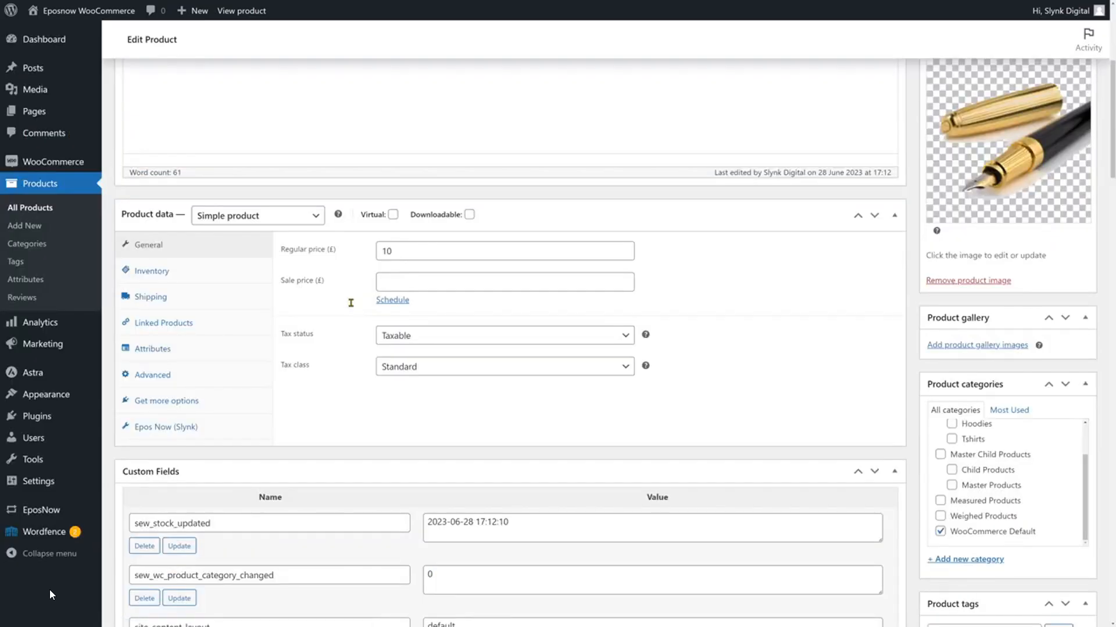
pyautogui.click(233, 270)
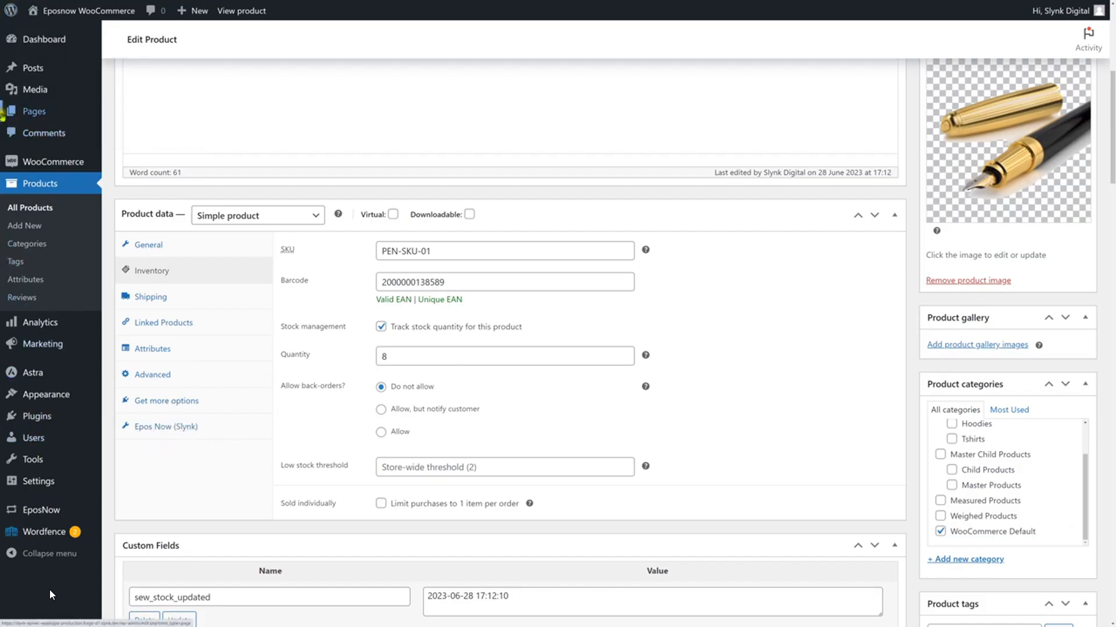
# Reload the WooCommerce product again and recheck its inventory quantity for the synced till refund
pyautogui.press('F5')
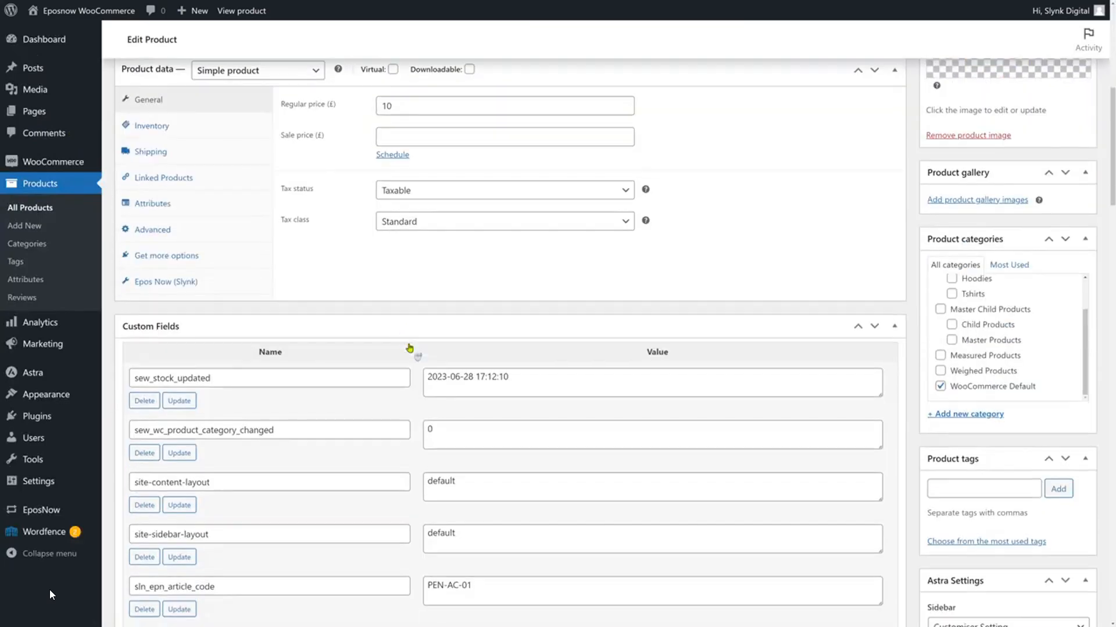
pyautogui.click(211, 135)
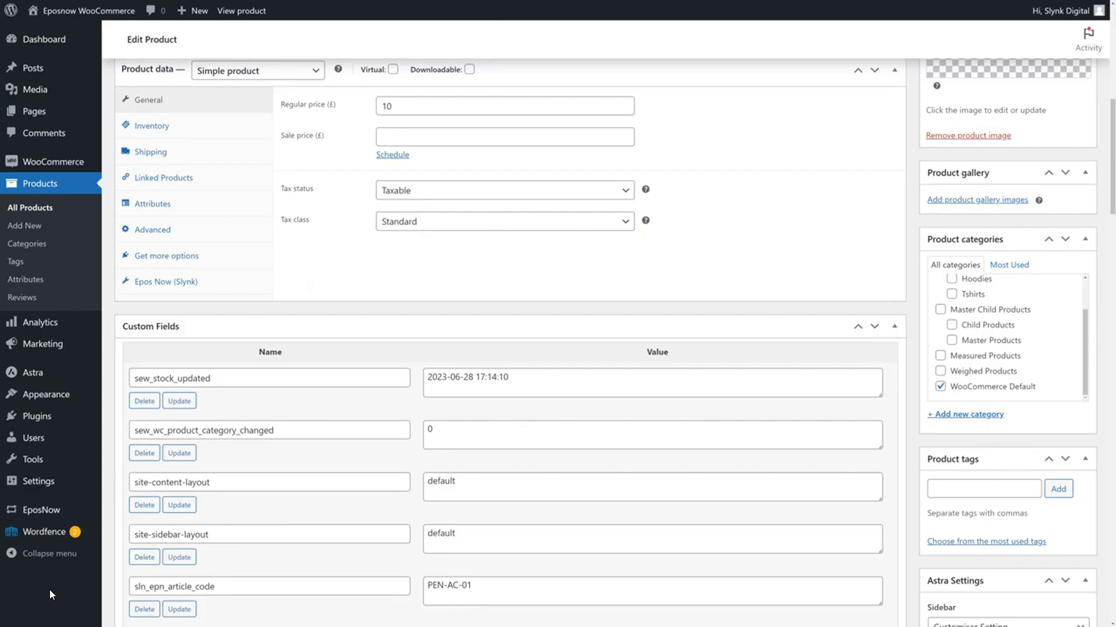
pyautogui.click(156, 135)
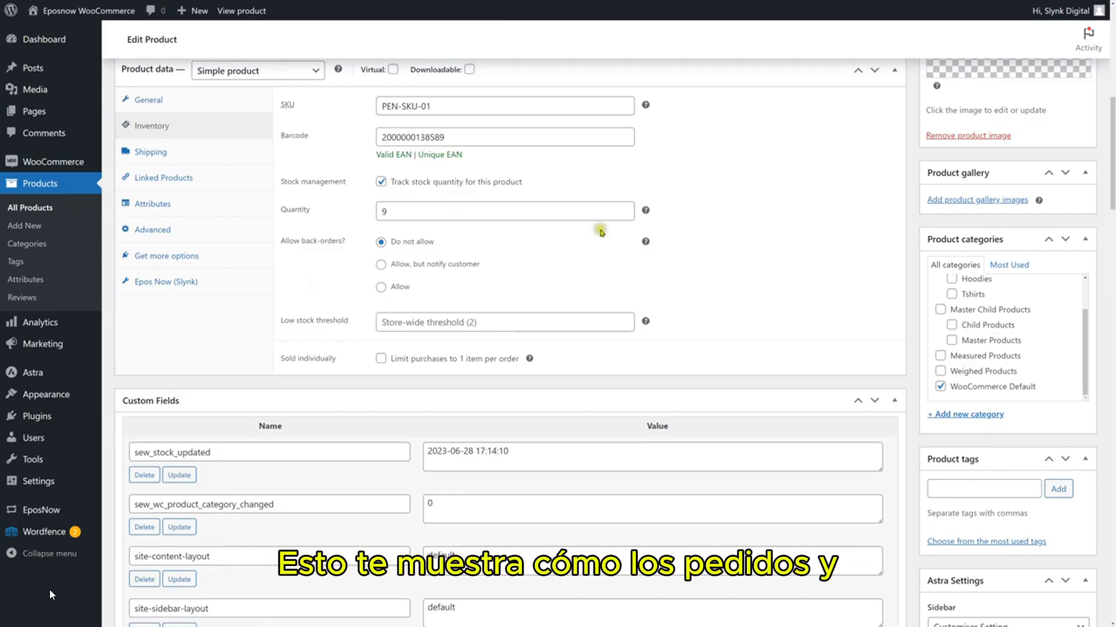
pyautogui.scroll(1, 716, 304)
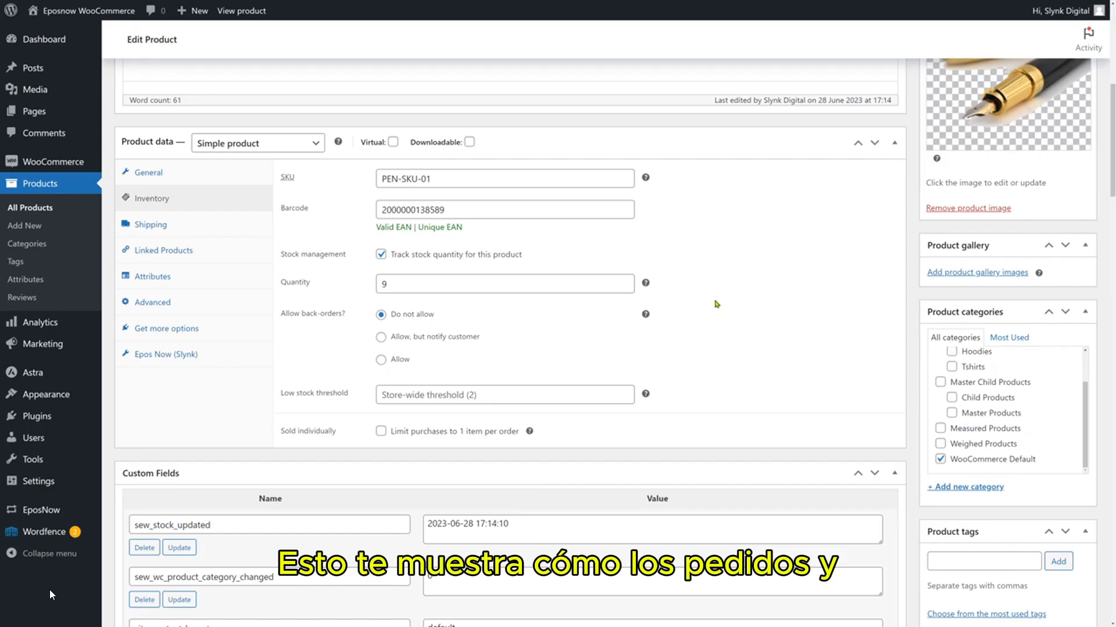
pyautogui.scroll(1, 716, 304)
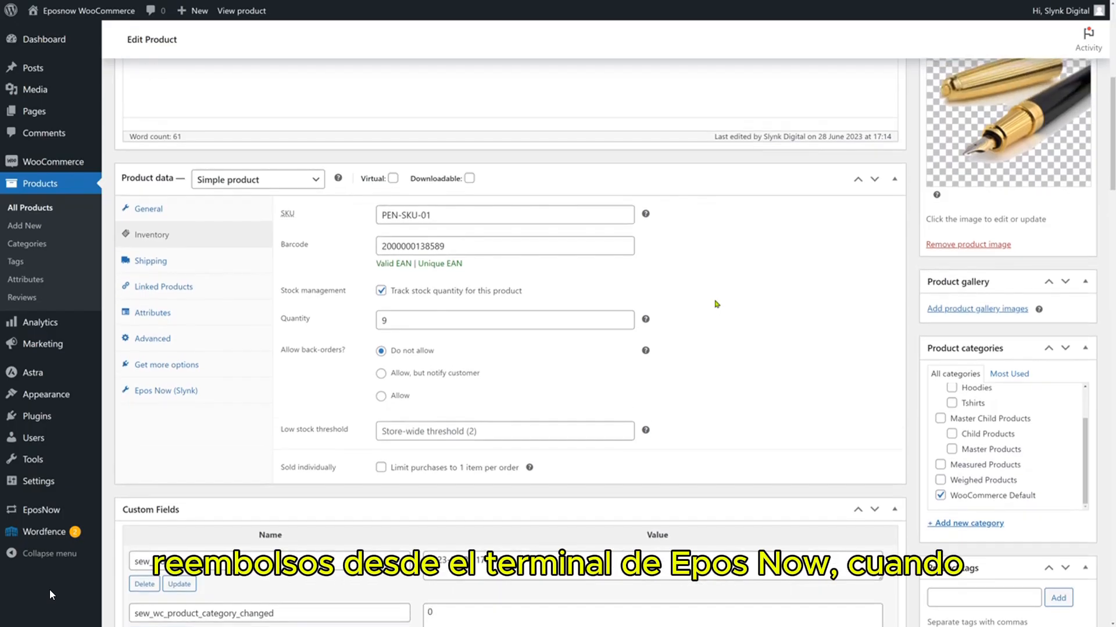